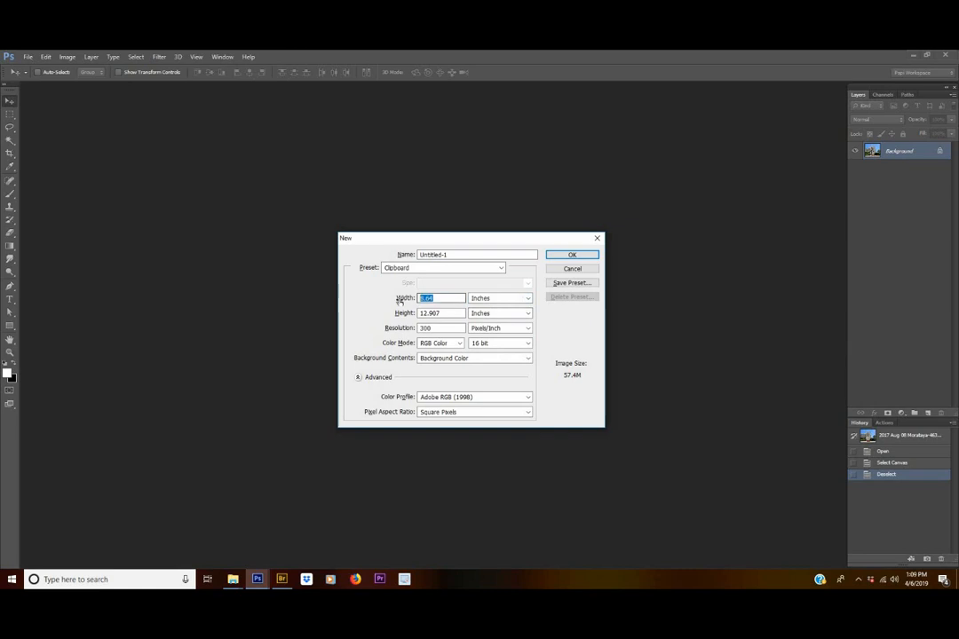
# - Create a new document 8 inches wide and 10 inches high
pyautogui.write('8')
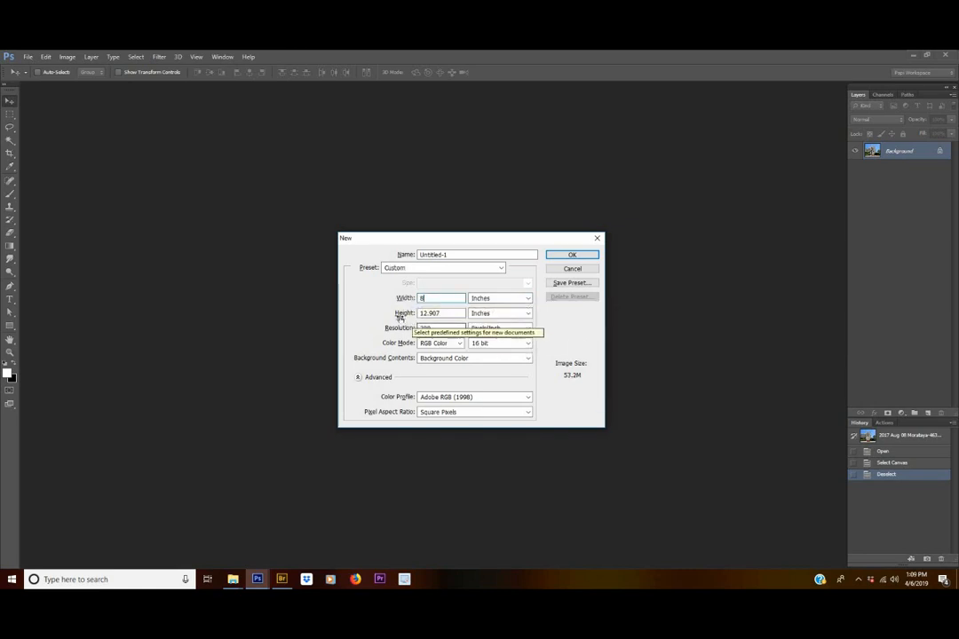
pyautogui.moveTo(444, 315); pyautogui.dragTo(394, 314)
pyautogui.write('10')
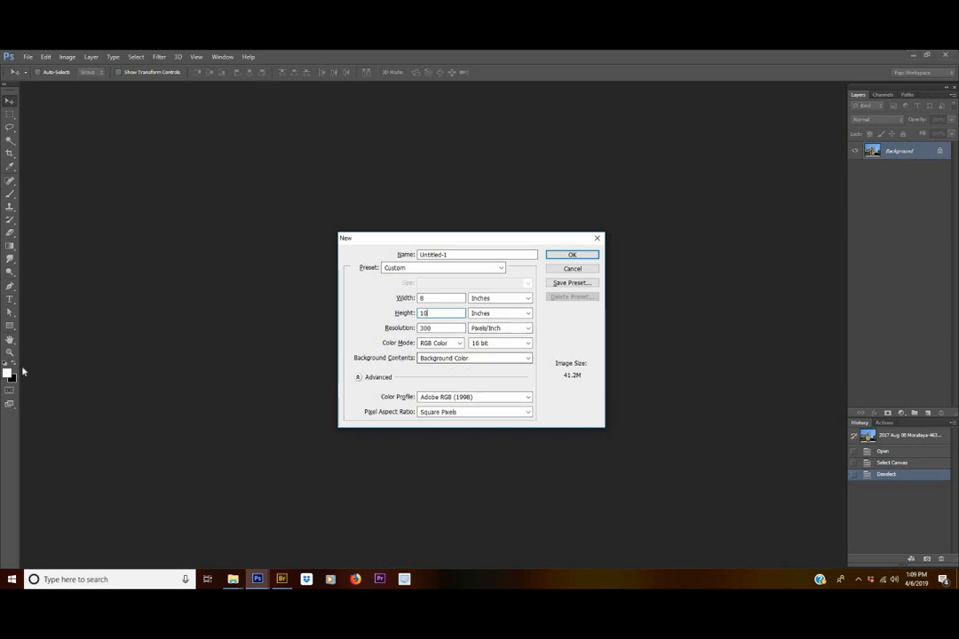
pyautogui.click(586, 257)
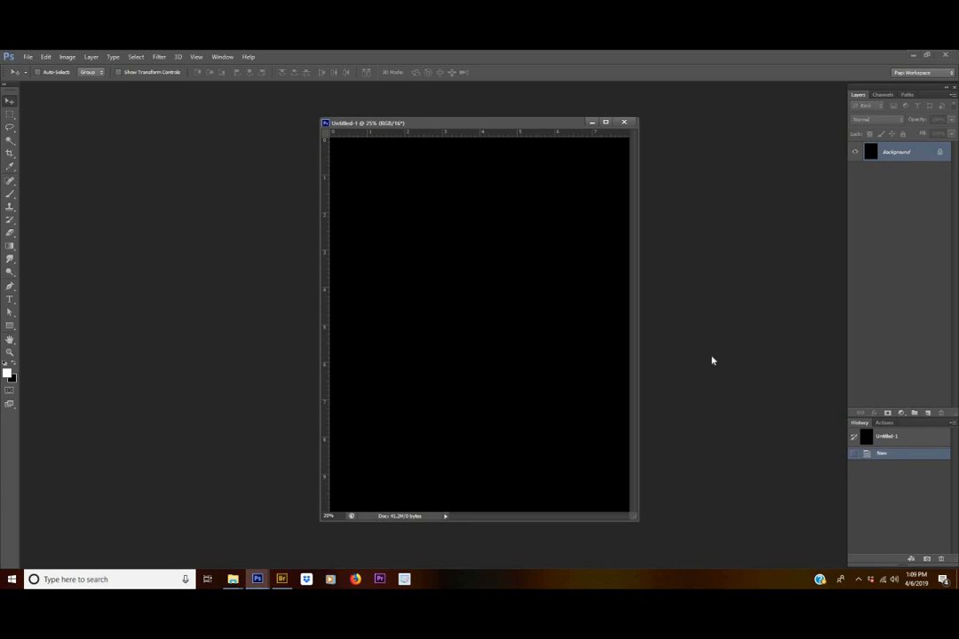
# - Place margin guides about 0.25 inch inside all four edges and a horizontal title guide at about 2.5 inches from the upper edge
pyautogui.hotkey('ctrl', '0')
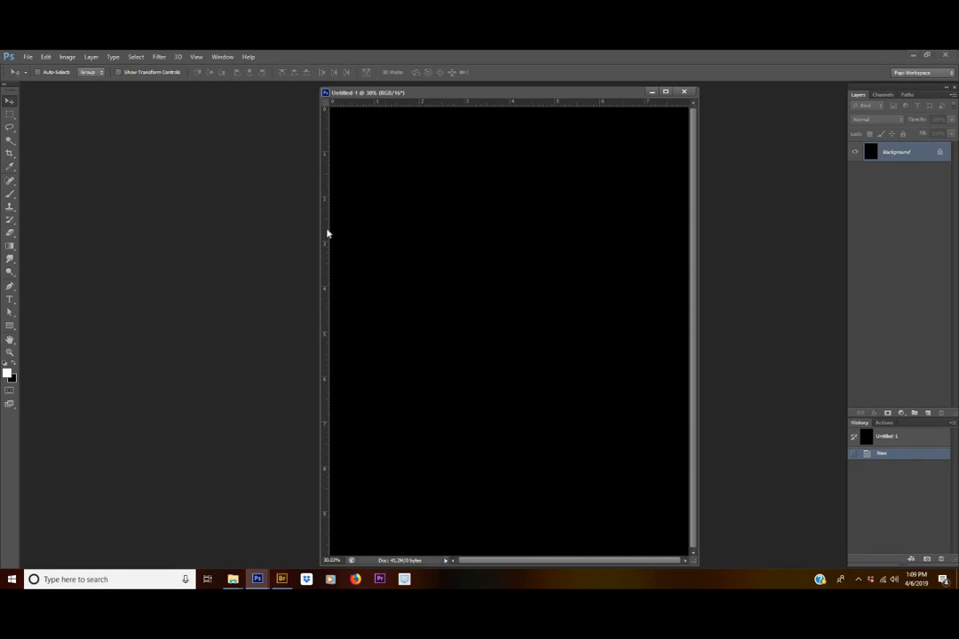
pyautogui.moveTo(328, 233)
pyautogui.mouseDown()
pyautogui.moveTo(335, 229)
pyautogui.moveTo(322, 240)
pyautogui.moveTo(341, 231)
pyautogui.mouseUp()
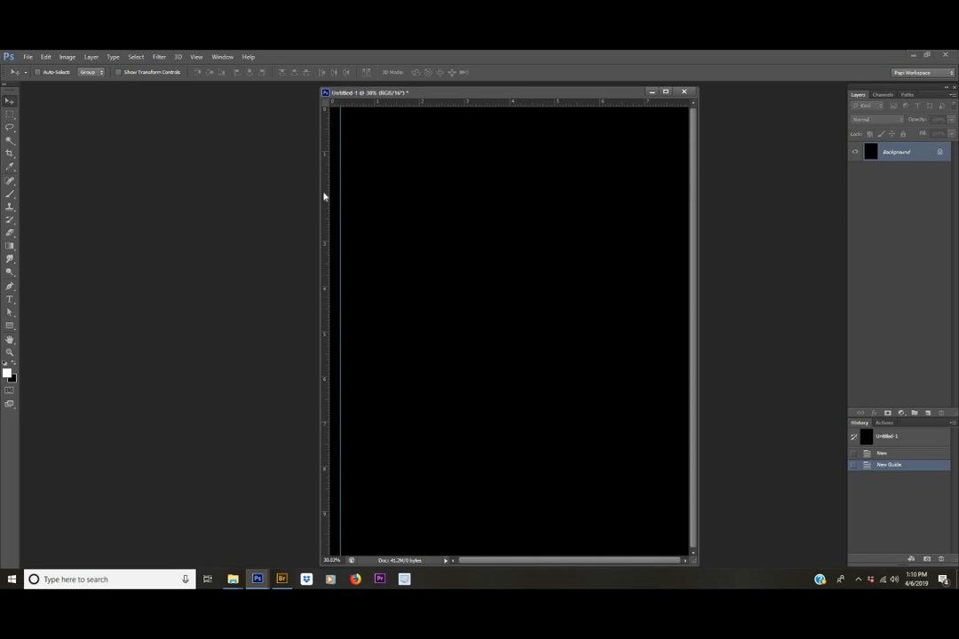
pyautogui.moveTo(332, 188); pyautogui.dragTo(680, 223)
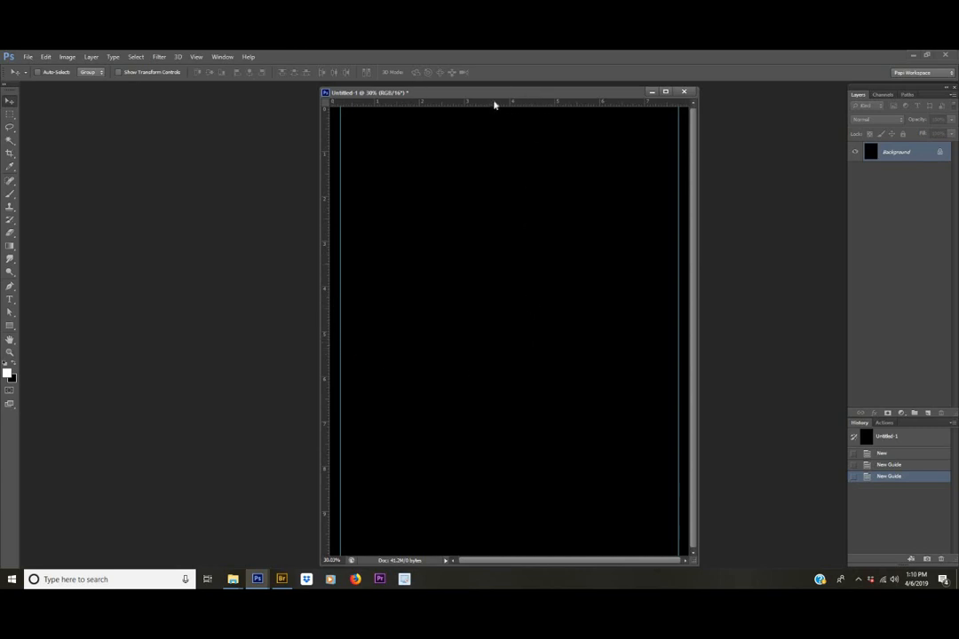
pyautogui.moveTo(493, 103); pyautogui.dragTo(492, 120)
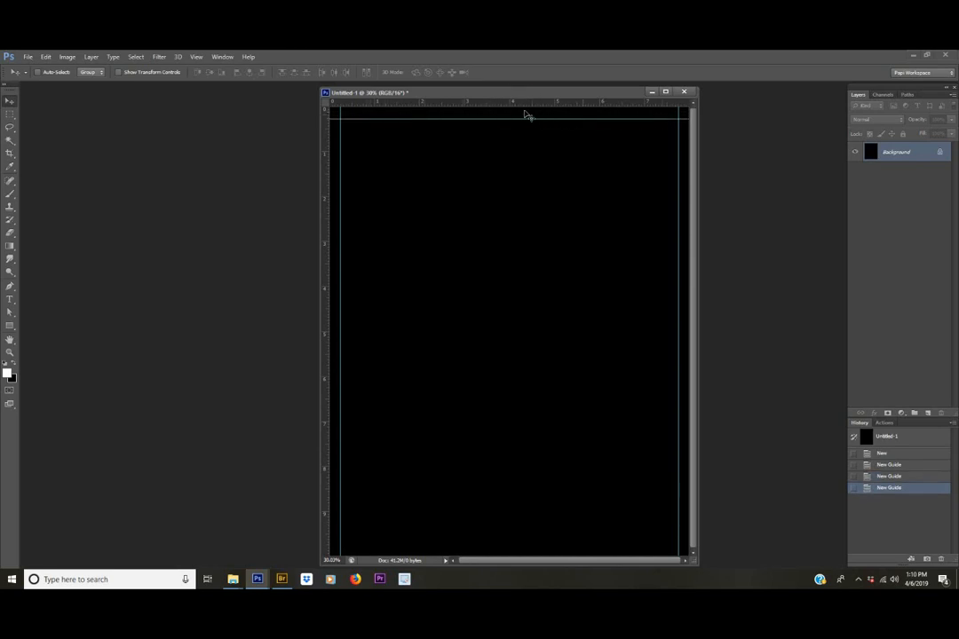
pyautogui.moveTo(491, 103); pyautogui.dragTo(496, 546)
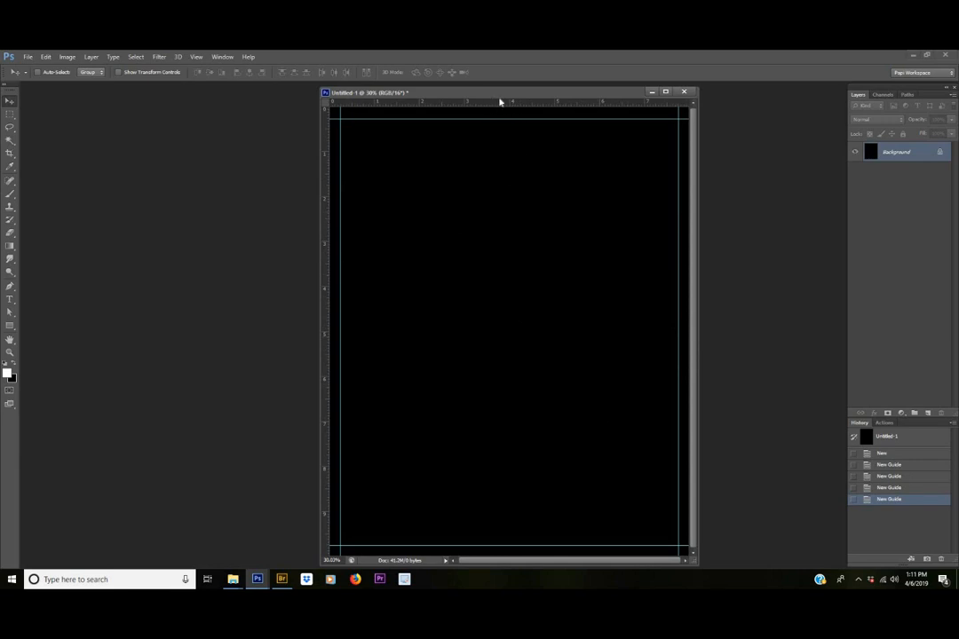
pyautogui.moveTo(489, 103); pyautogui.dragTo(501, 218)
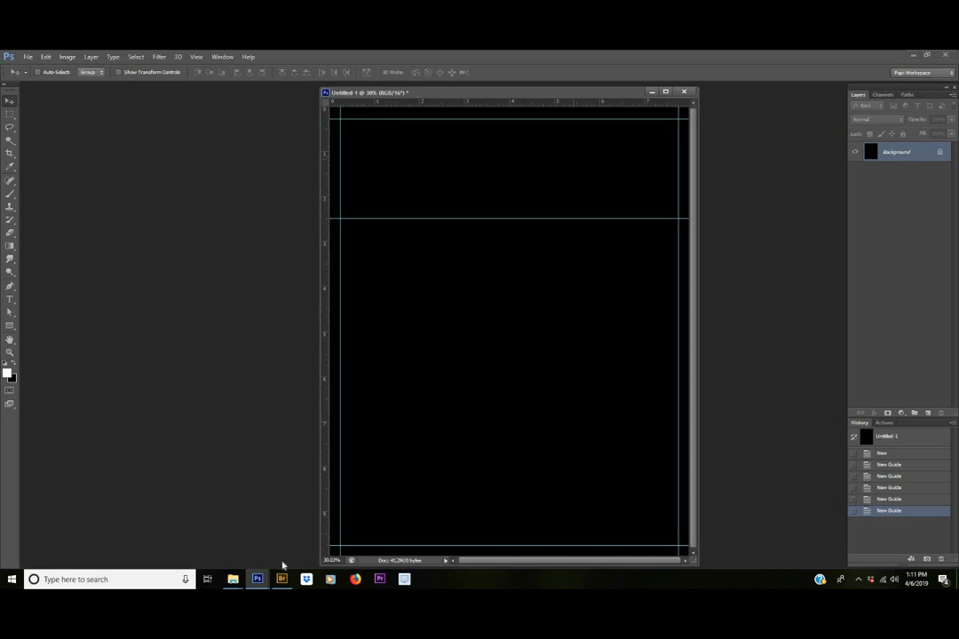
# - Copy the whole mantis photo from 2015 08-23 Morataya-024 CLEAN.jpg and paste it into the new document
pyautogui.moveTo(258, 581)
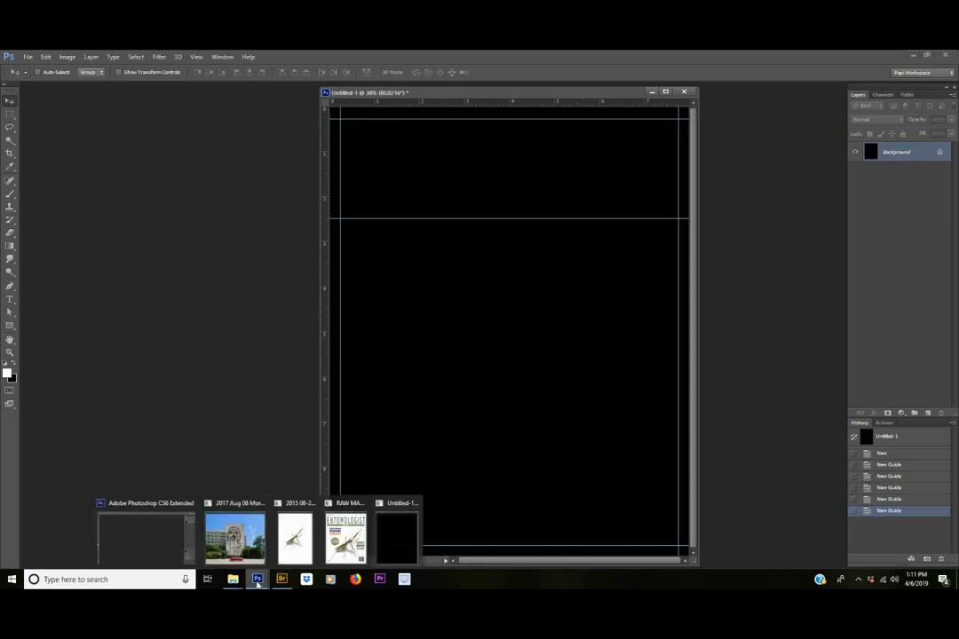
pyautogui.click(295, 539)
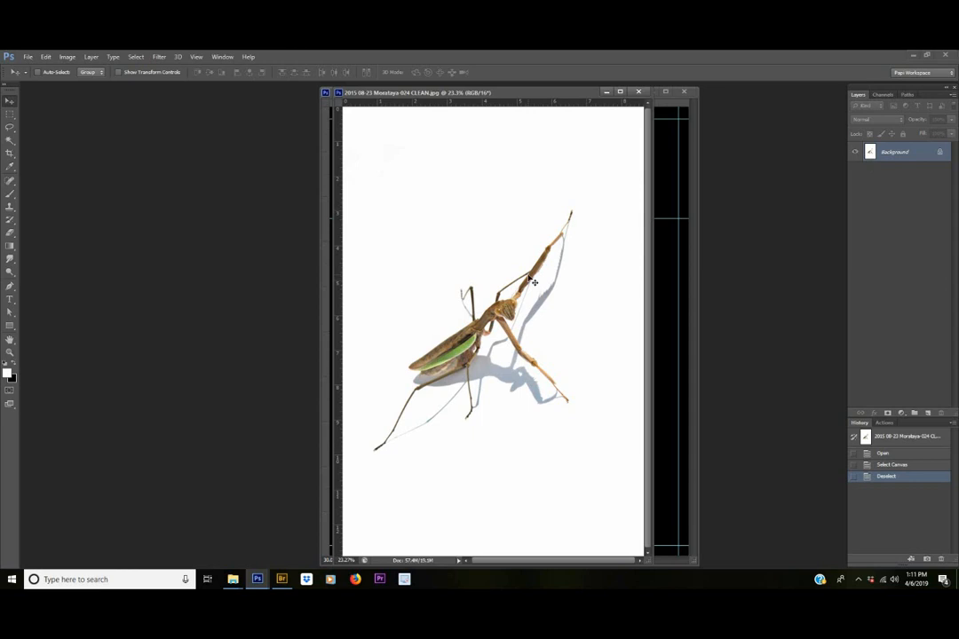
pyautogui.hotkey('ctrl', 'a')
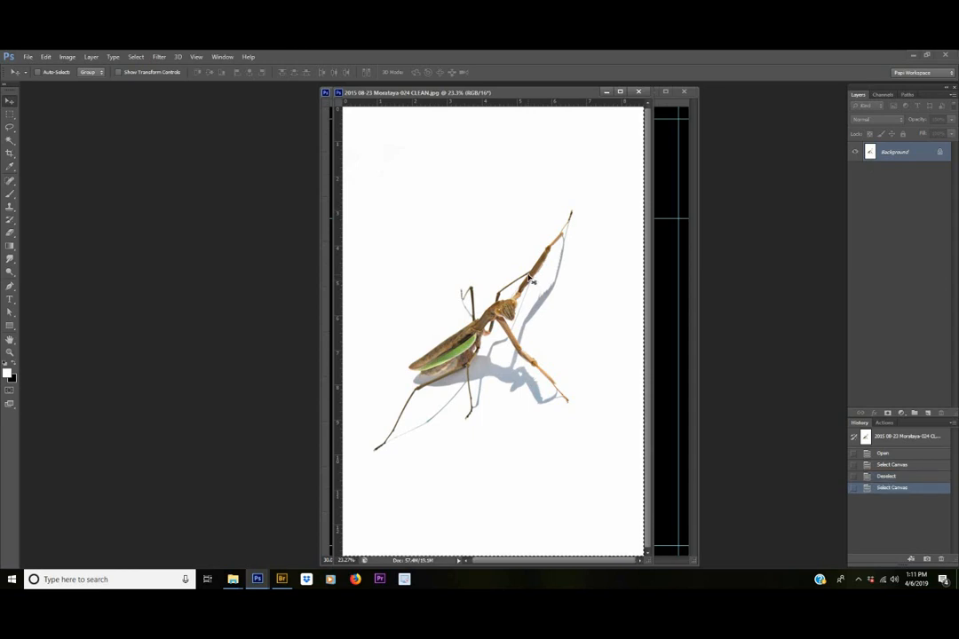
pyautogui.hotkey('ctrl', 'd')
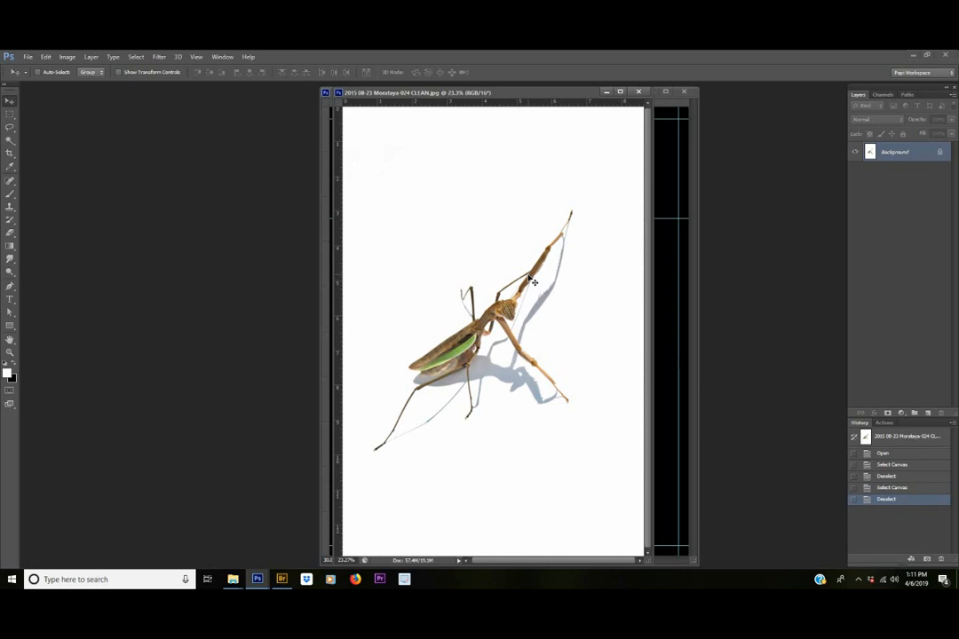
pyautogui.click(605, 92)
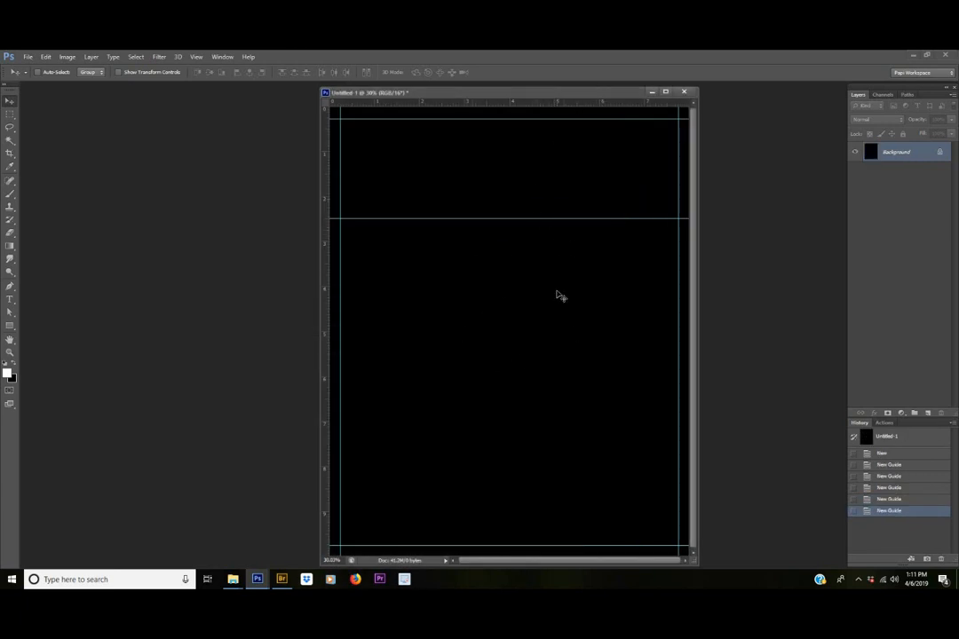
pyautogui.hotkey('ctrl', 'v')
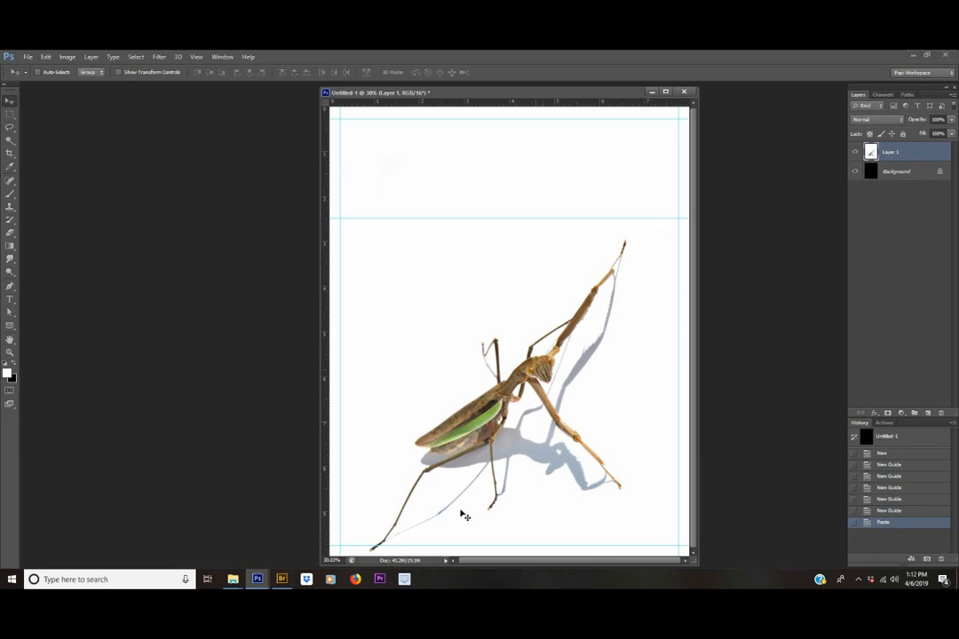
# - Nudge the mantis layer upward until its hind leg clears the lower margin guide
pyautogui.scroll(3, 377, 556)
pyautogui.scroll(2, 377, 556)
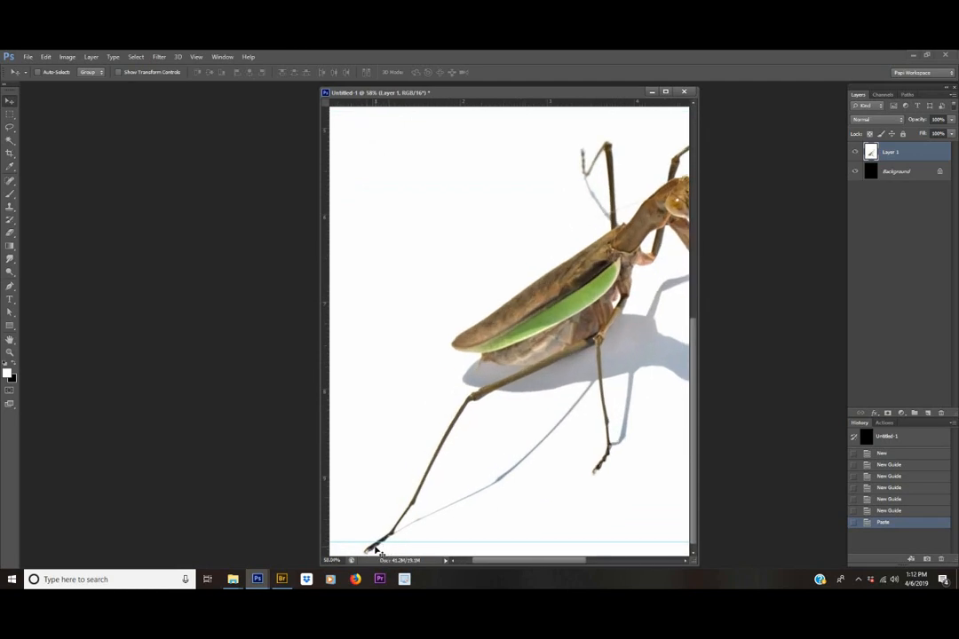
pyautogui.scroll(-5, 377, 550)
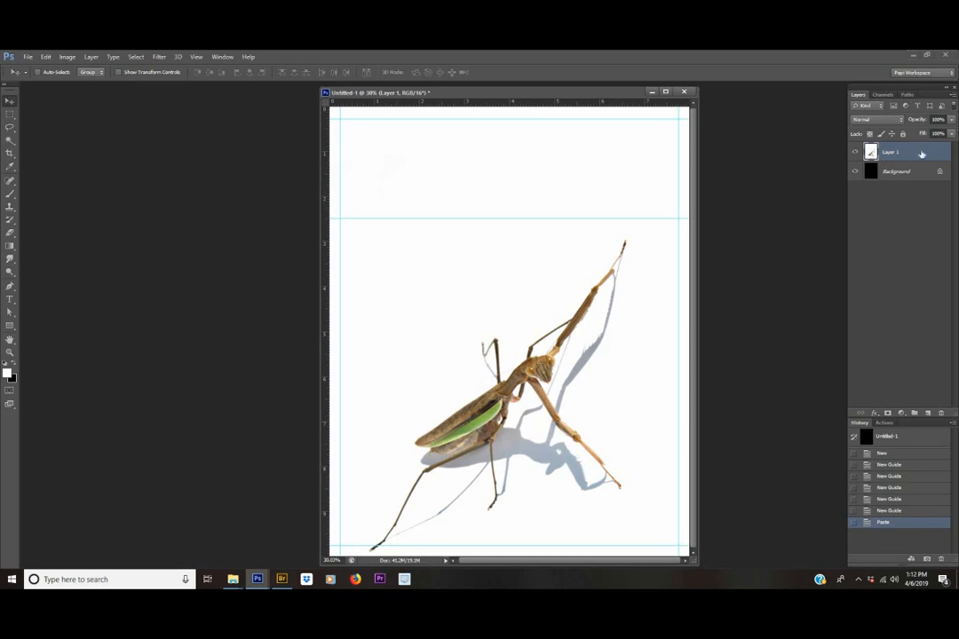
pyautogui.hotkey('shift', 'Up')
pyautogui.hotkey('shift', 'Up')
pyautogui.hotkey('shift', 'Up')
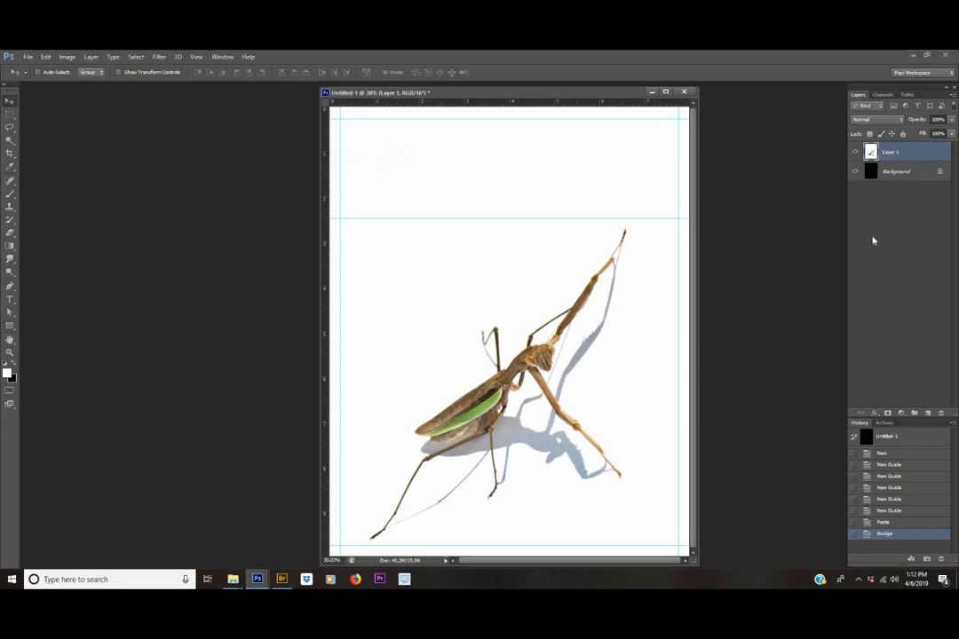
# - Try enlarging the mantis layer to about 157% with Free Transform and moving it up, and undo the transform
pyautogui.hotkey('ctrl', 't')
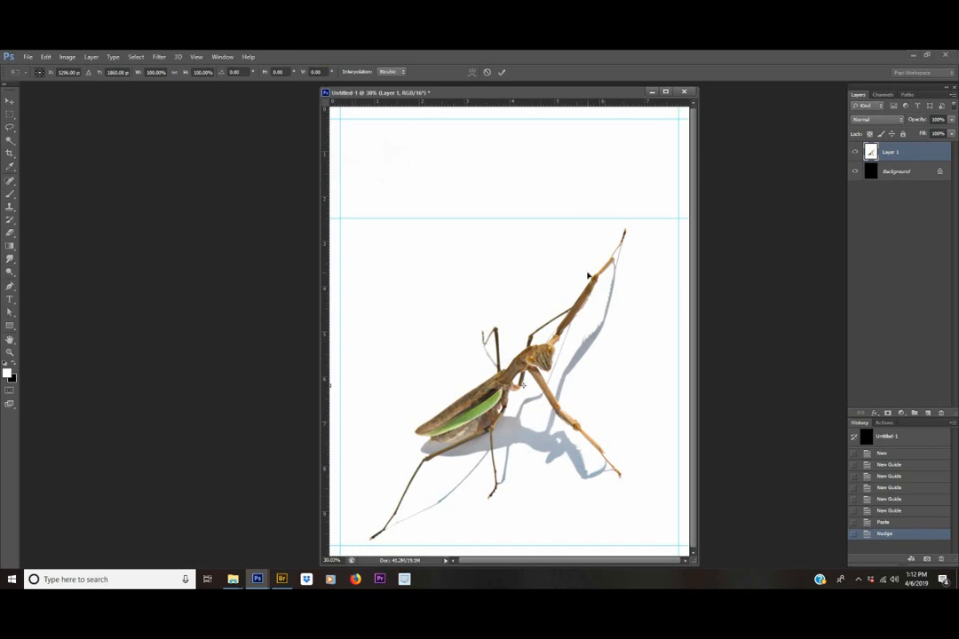
pyautogui.hotkey('ctrl', '0')
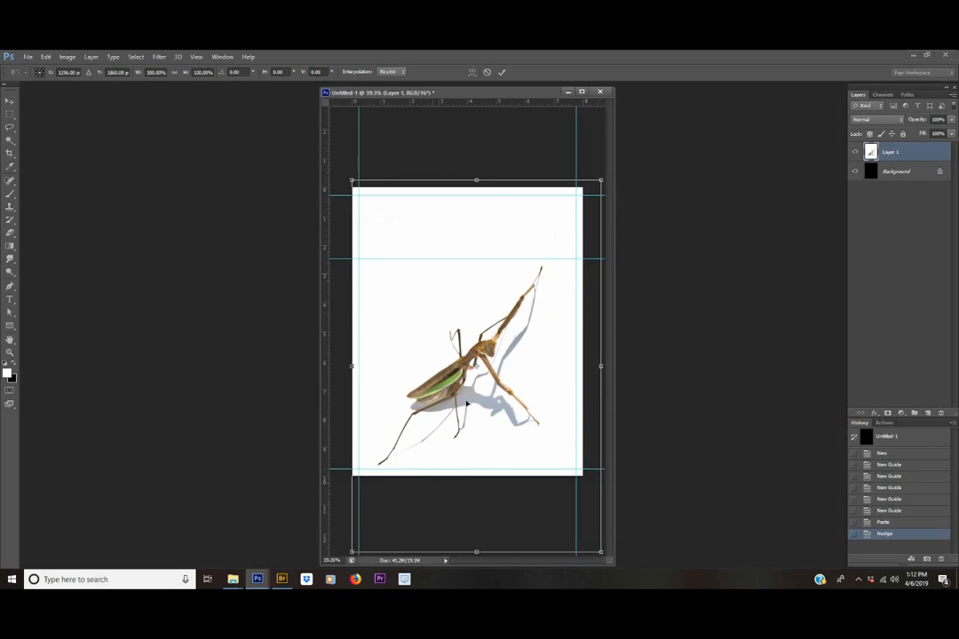
pyautogui.scroll(-1, 396, 342)
pyautogui.moveTo(581, 206); pyautogui.dragTo(733, 127)
pyautogui.moveTo(467, 389); pyautogui.dragTo(465, 358)
pyautogui.press('Return')
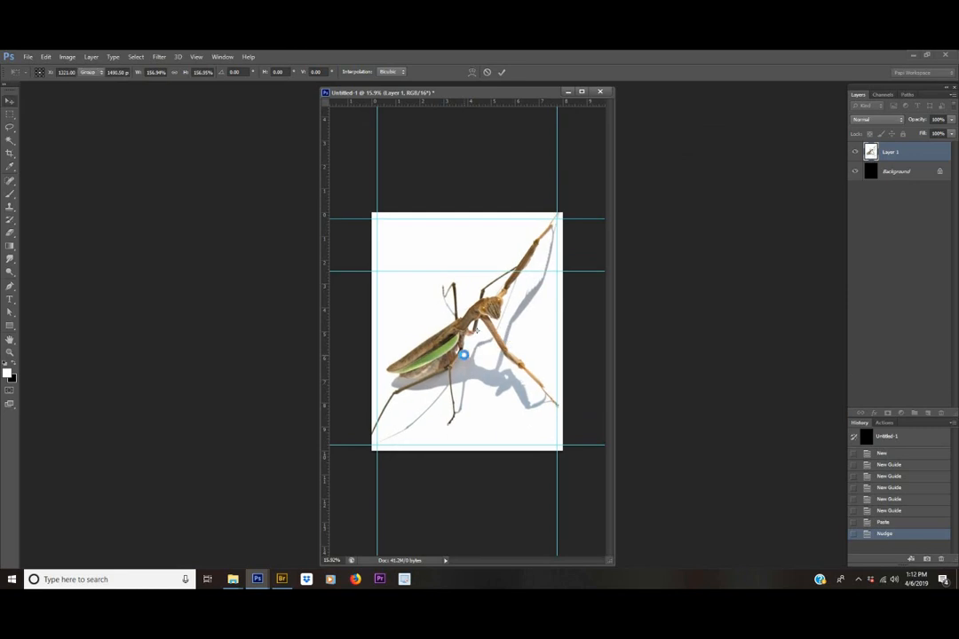
pyautogui.hotkey('ctrl', '0')
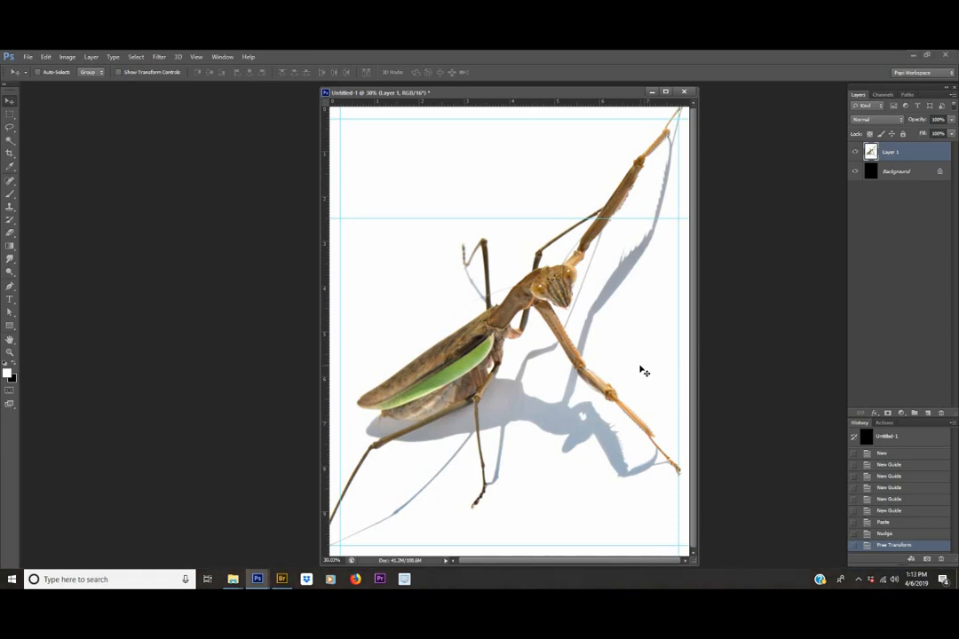
pyautogui.hotkey('ctrl', 'z')
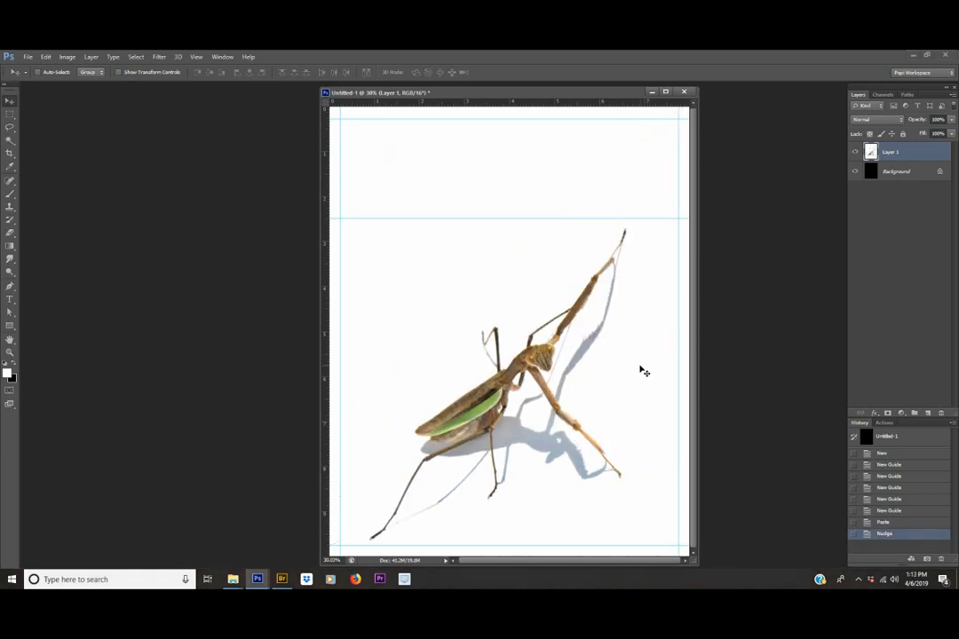
# - Nudge the mantis layer up slightly and add the title text ENTOMOLOGIST above the title guide
pyautogui.press('Up')
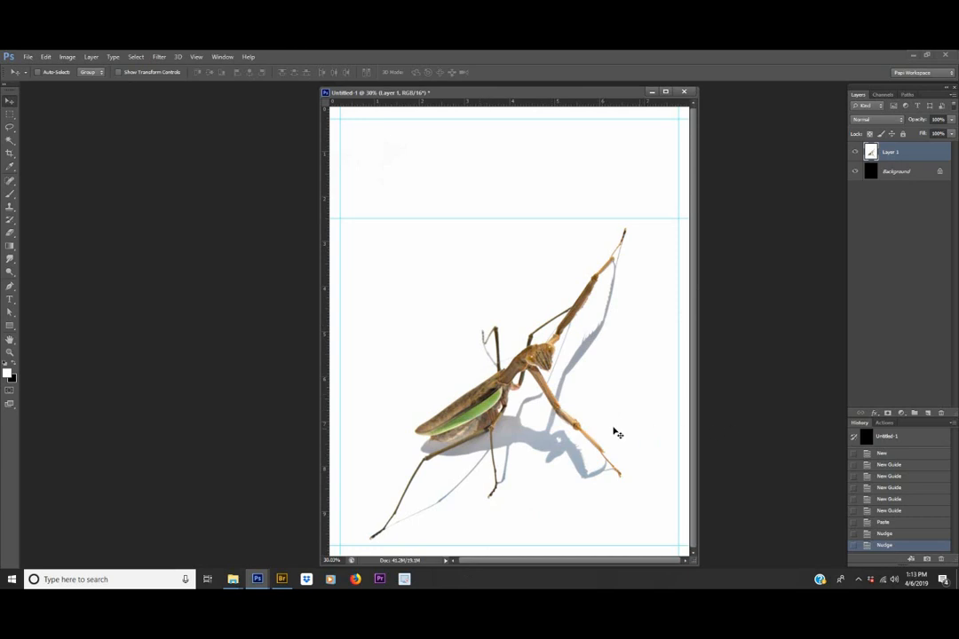
pyautogui.press('t')
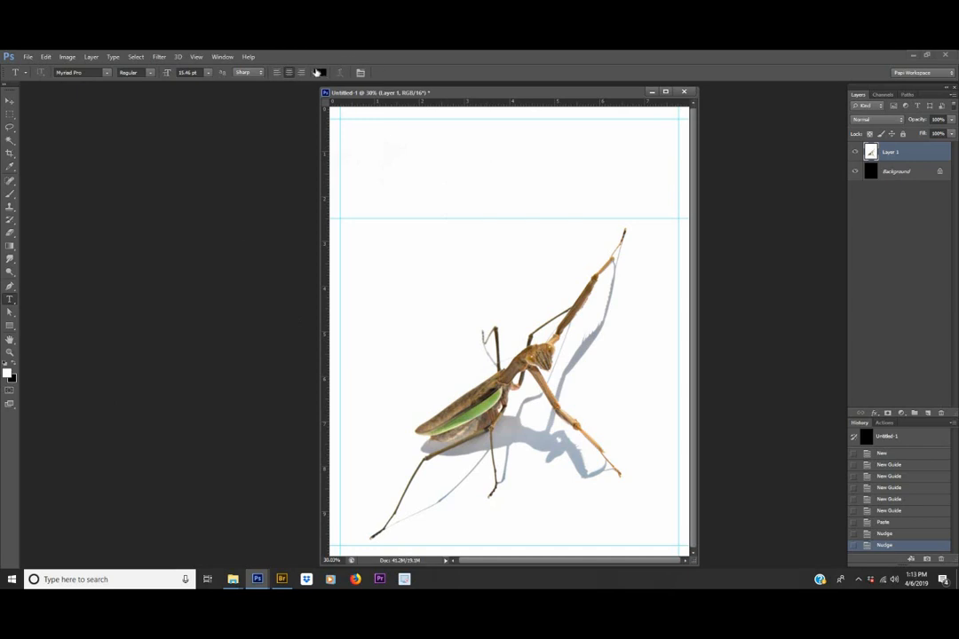
pyautogui.click(508, 183)
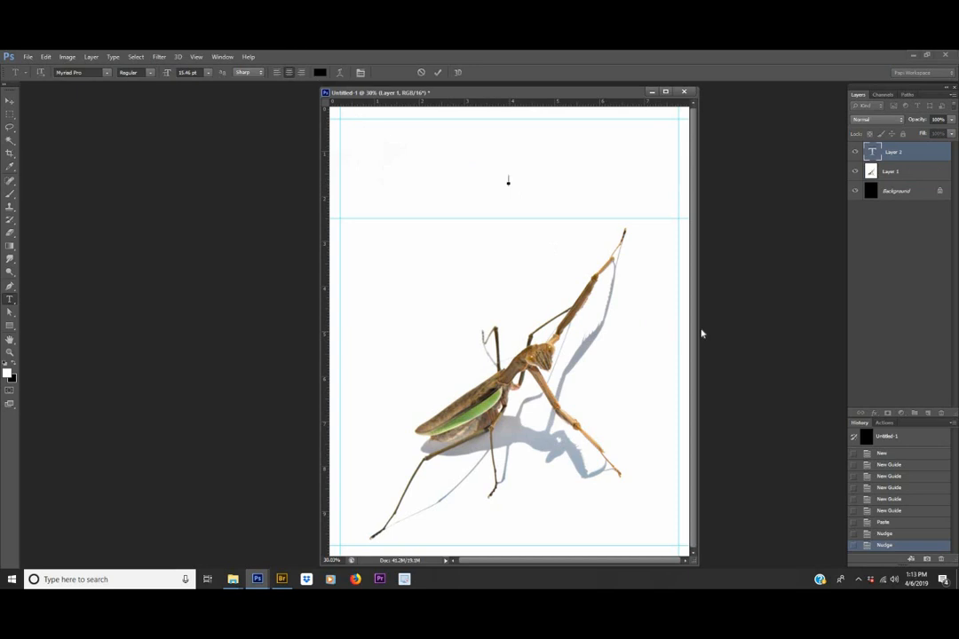
pyautogui.write('FN')
pyautogui.write('TOMOL')
pyautogui.press('BackSpace')
pyautogui.write('LOGIST')
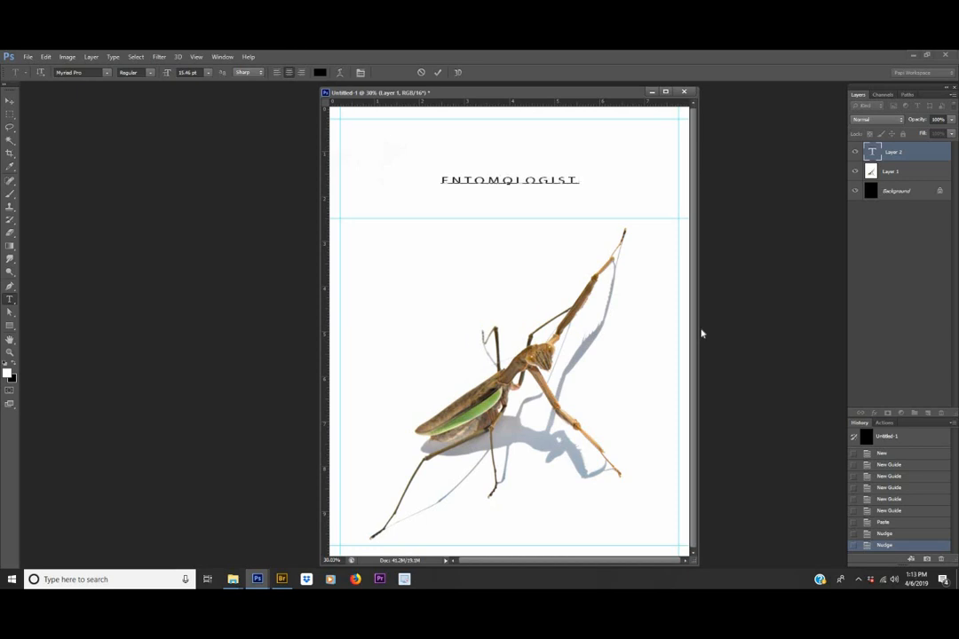
pyautogui.hotkey('ctrl', 'Return')
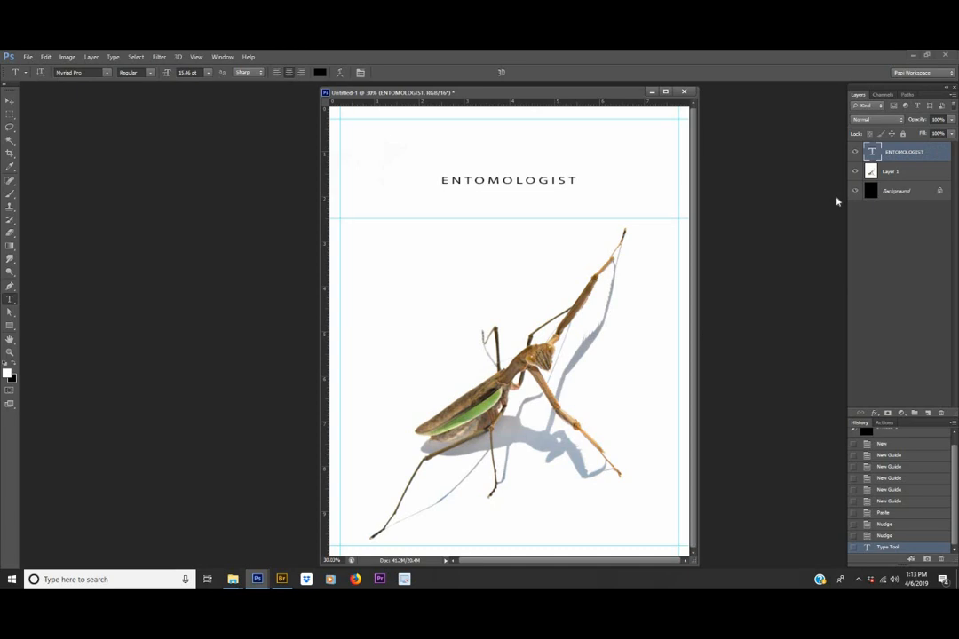
# - Stretch the title with Free Transform to span the side margin guides, about 245% wide, and extend its height down to the title guide
pyautogui.hotkey('ctrl', 't')
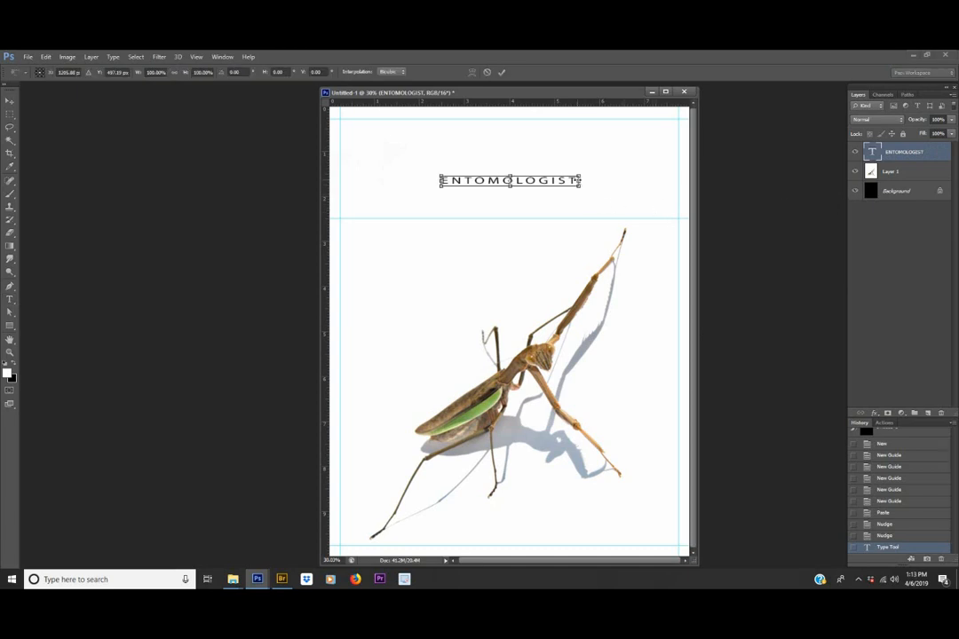
pyautogui.moveTo(582, 180); pyautogui.dragTo(680, 181)
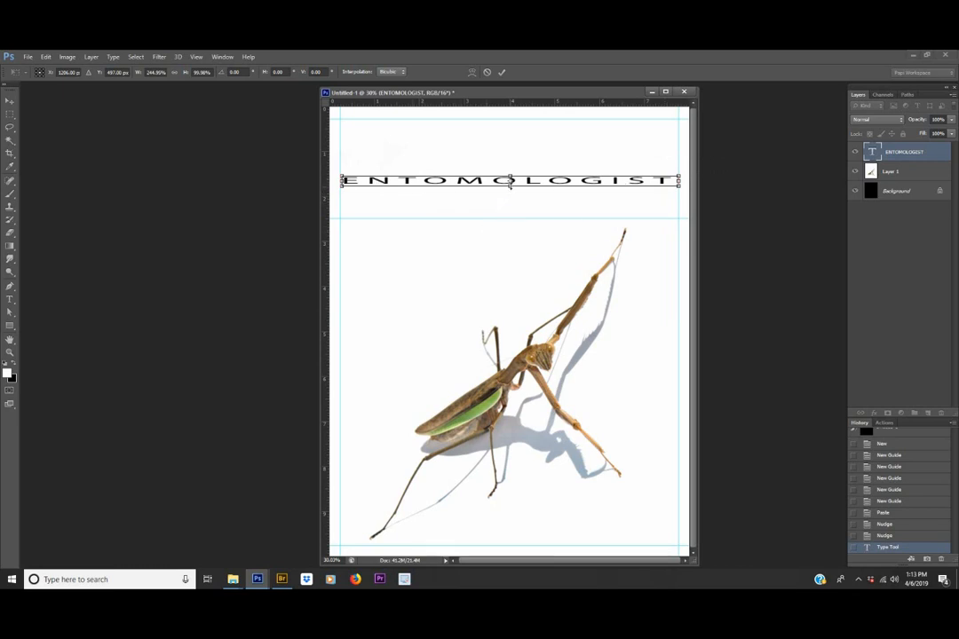
pyautogui.moveTo(510, 191); pyautogui.dragTo(509, 219)
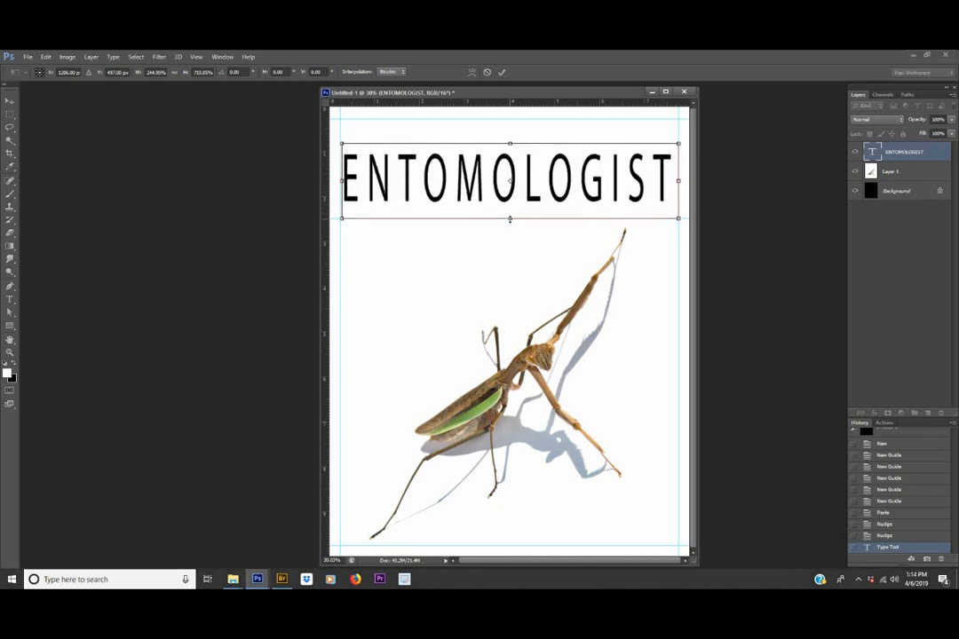
pyautogui.press('Return')
# - Nudge the ENTOMOLOGIST title down closer to the title guide and duplicate its layer
pyautogui.press('v')
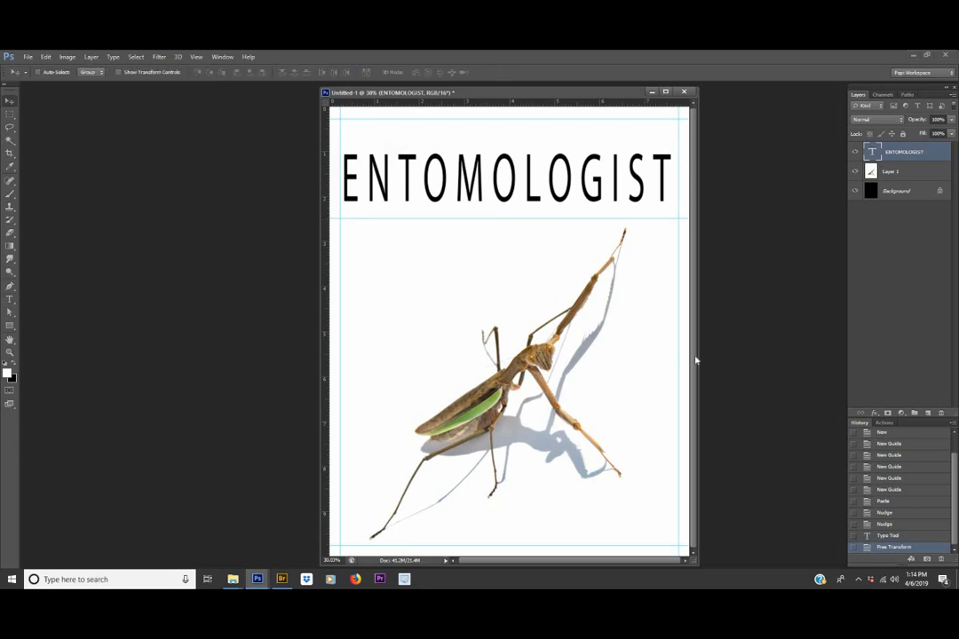
pyautogui.hotkey('shift', 'Down')
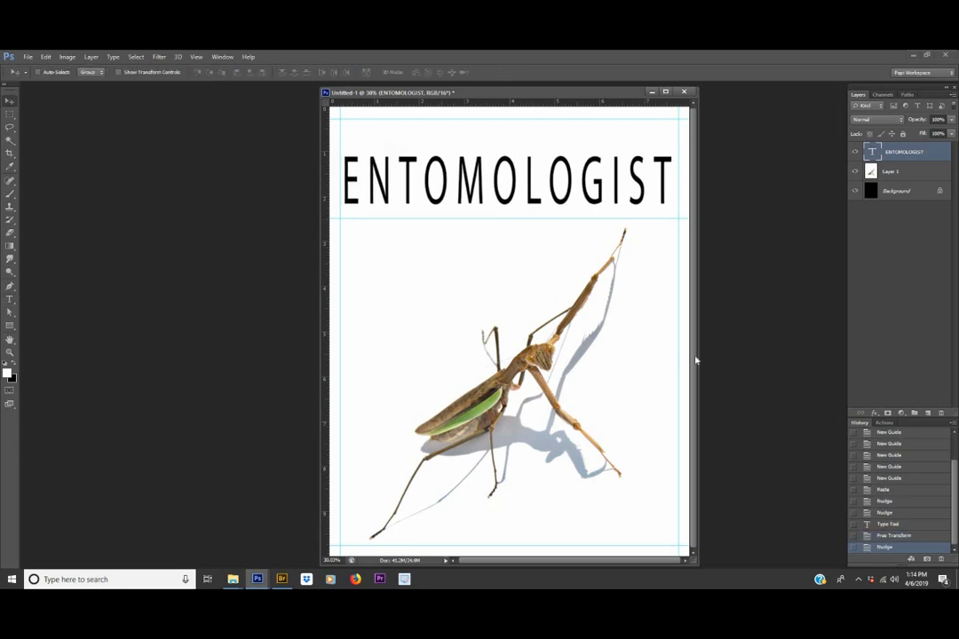
pyautogui.hotkey('shift', 'Down')
pyautogui.hotkey('shift', 'Down')
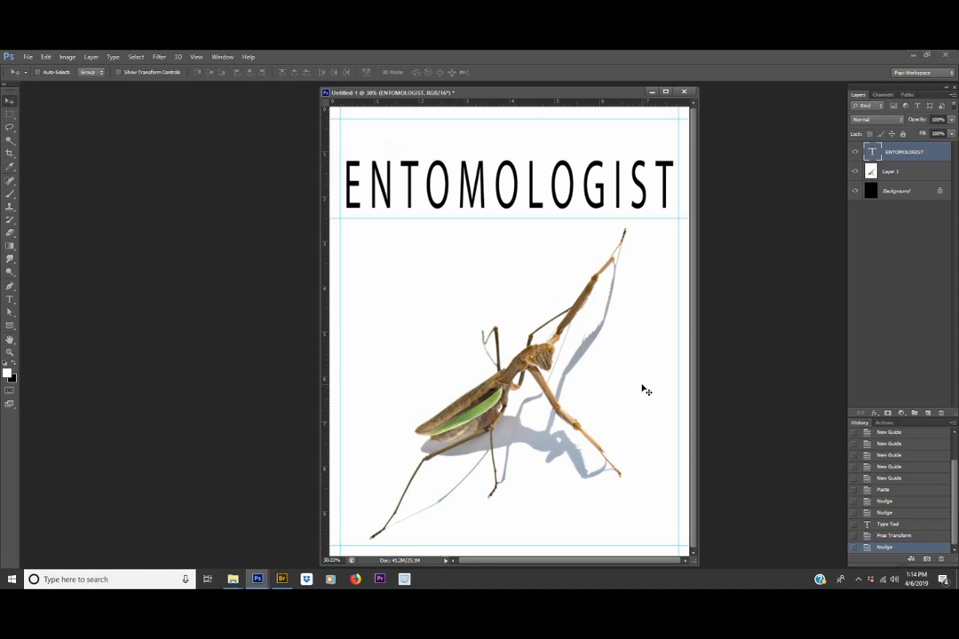
pyautogui.hotkey('ctrl', 'j')
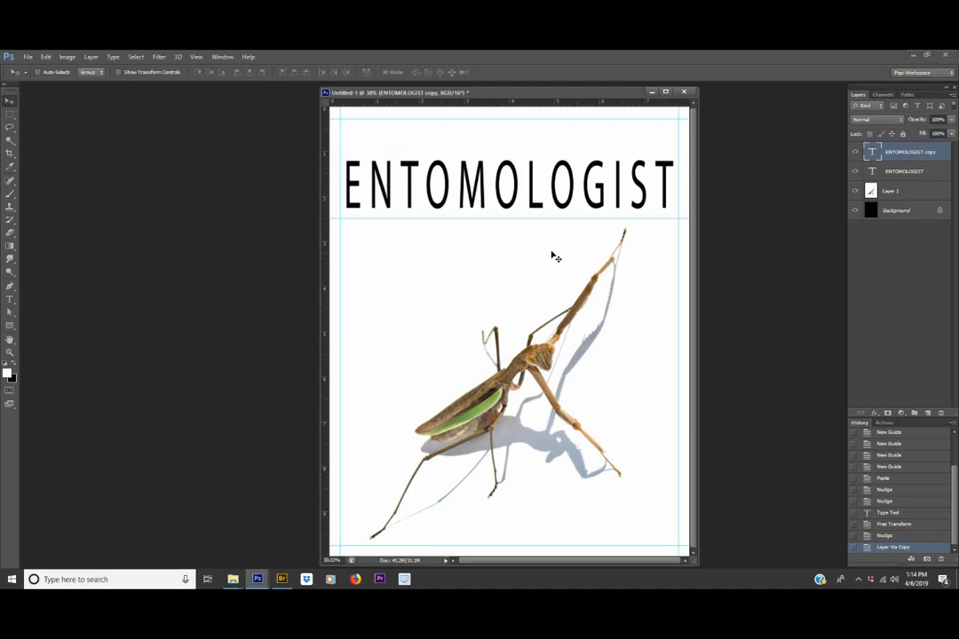
# - Move the duplicated title down over the mantis and replace its text with PB 101's
pyautogui.moveTo(548, 251); pyautogui.dragTo(546, 313)
pyautogui.press('t')
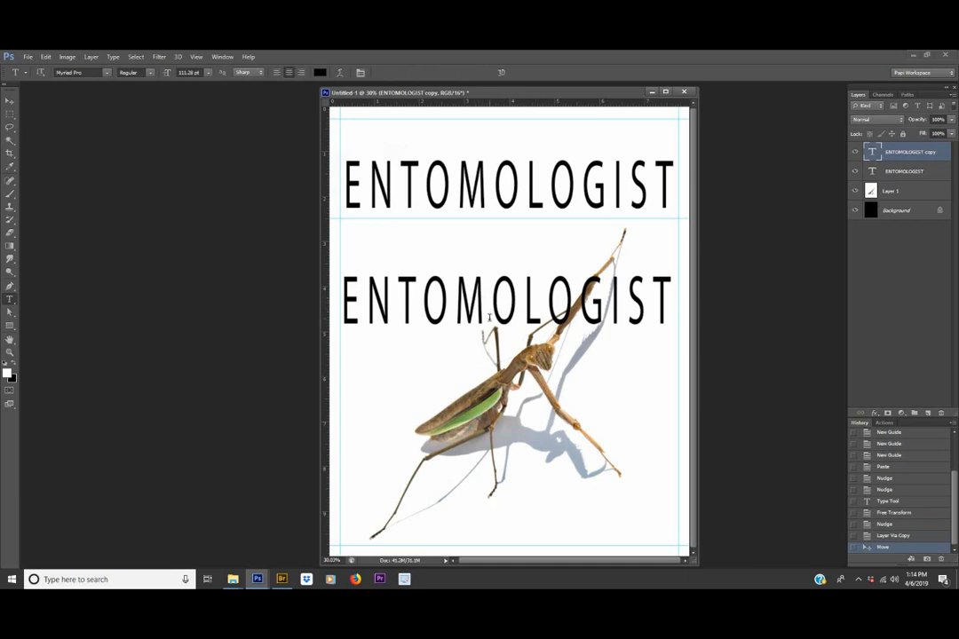
pyautogui.click(489, 308)
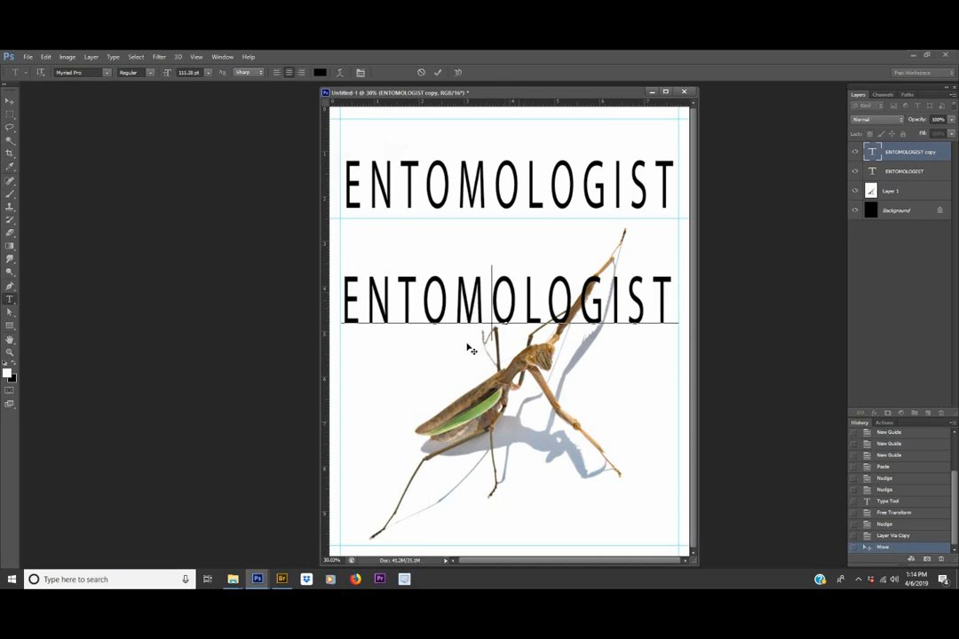
pyautogui.hotkey('ctrl', 'a')
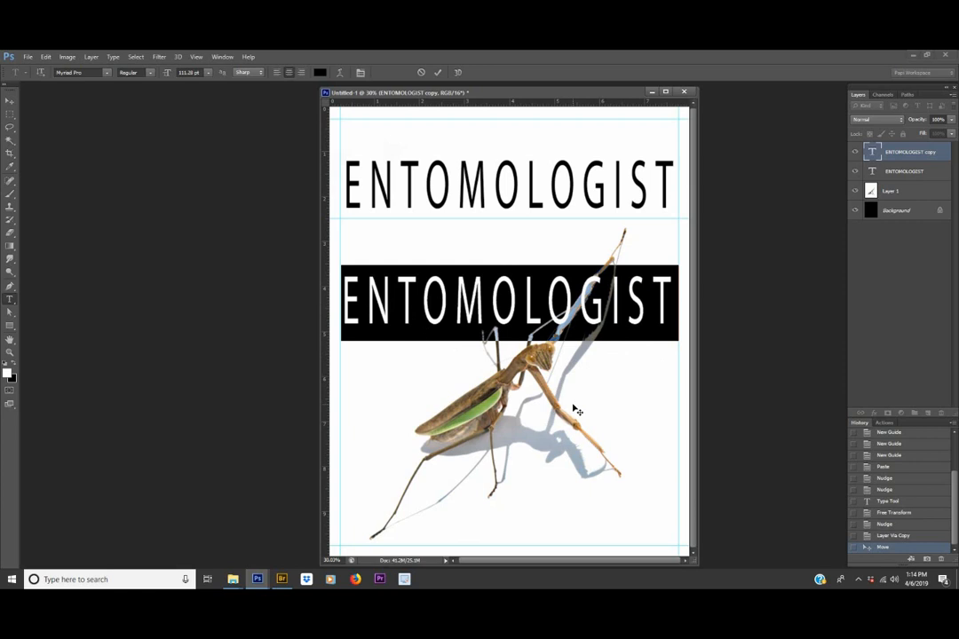
pyautogui.write('PB')
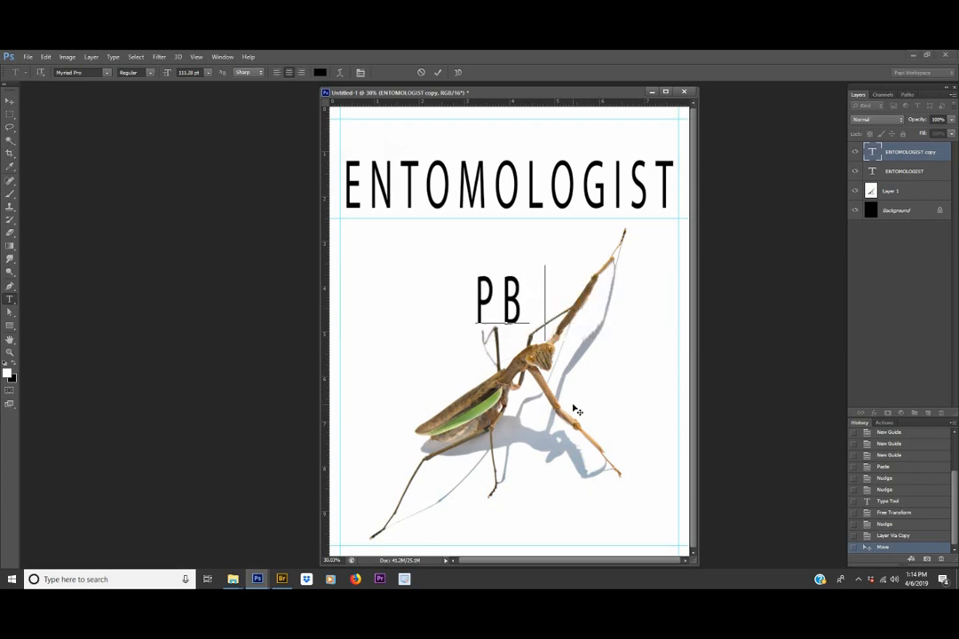
pyautogui.write(".101's")
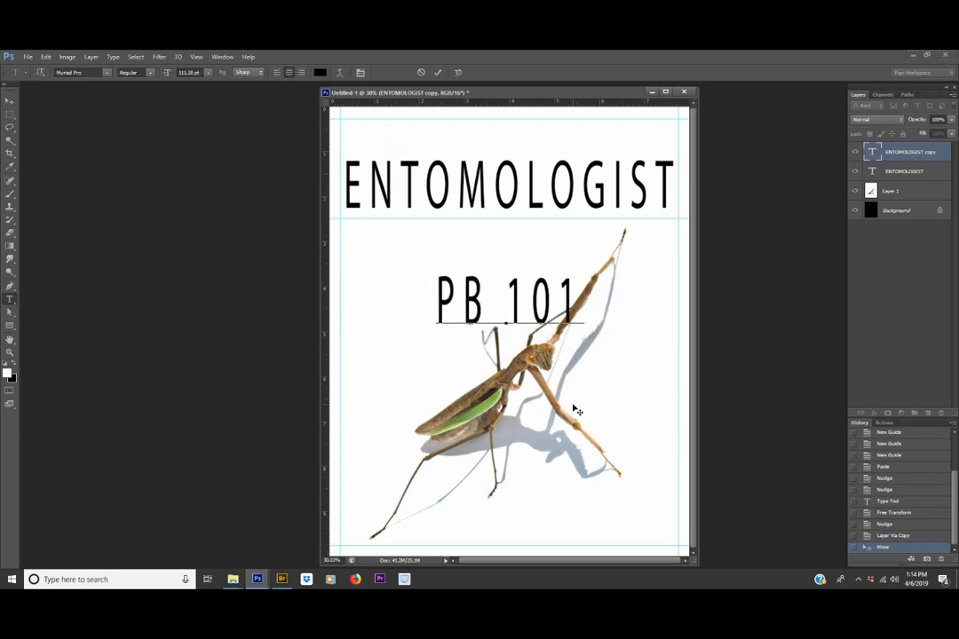
pyautogui.hotkey('ctrl', 'Return')
# - Move the PB 101's text to the upper-left corner of the margin guides and shrink it to a small line above the title
pyautogui.press('v')
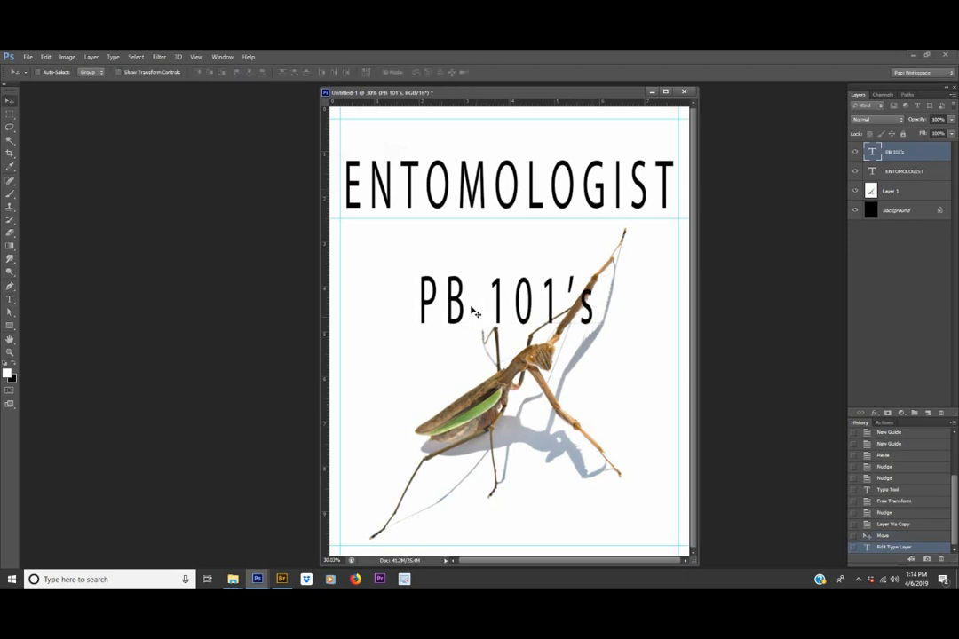
pyautogui.moveTo(442, 279); pyautogui.dragTo(399, 229)
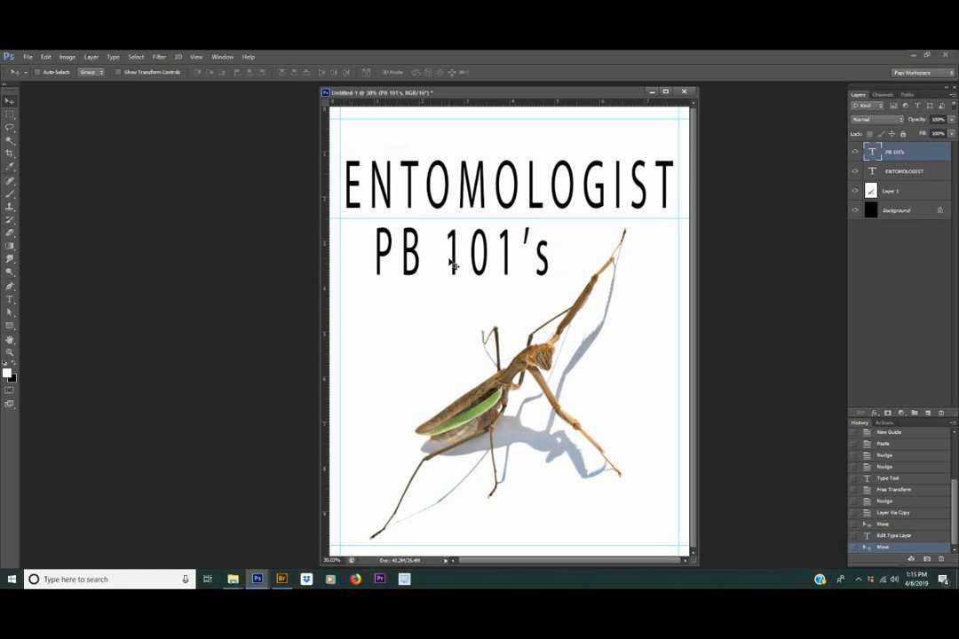
pyautogui.hotkey('ctrl', 't')
pyautogui.moveTo(444, 271); pyautogui.dragTo(408, 171)
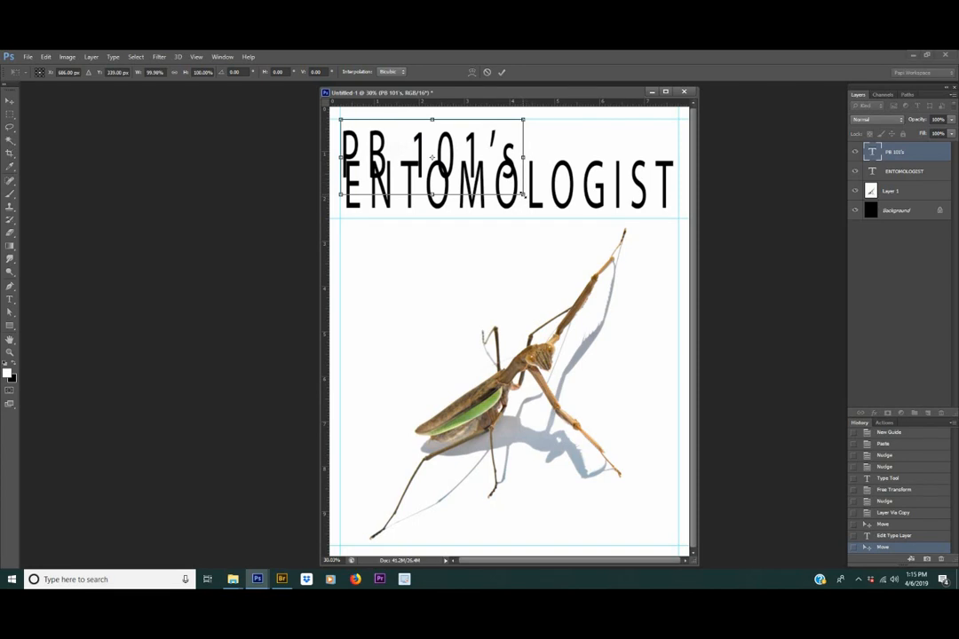
pyautogui.moveTo(523, 156); pyautogui.dragTo(421, 133)
pyautogui.press('Return')
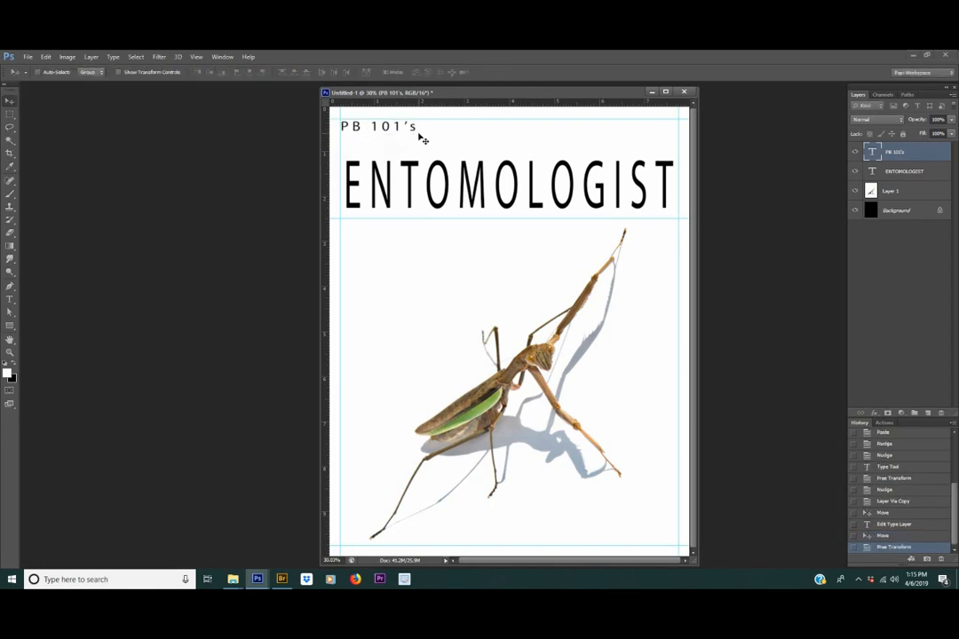
# - Nudge the ENTOMOLOGIST title up in large increments until it sits just below the PB 101's line
pyautogui.click(914, 172)
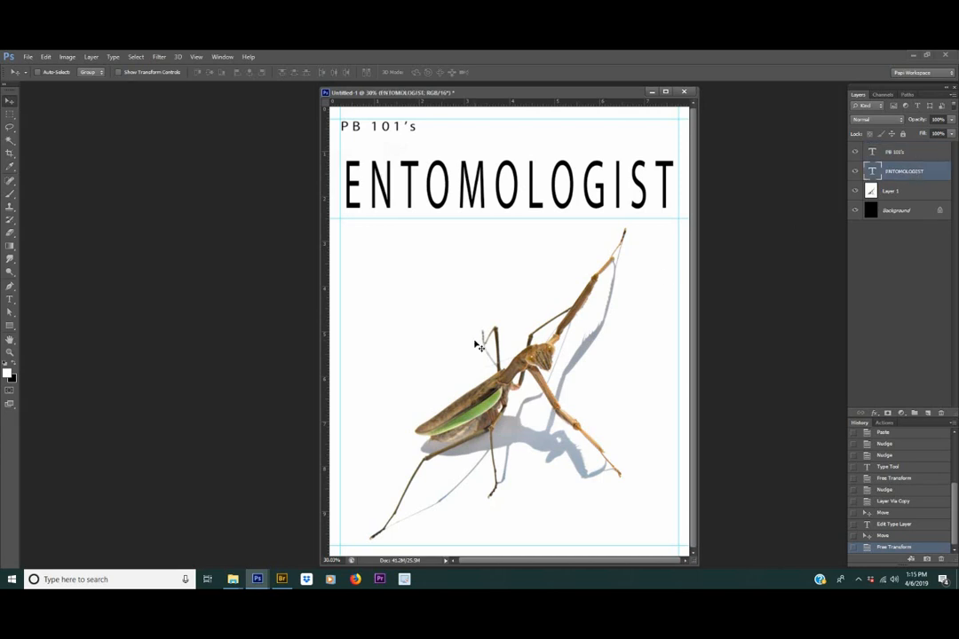
pyautogui.hotkey('shift', 'Up')
pyautogui.hotkey('shift', 'Up')
pyautogui.hotkey('shift', 'Up')
pyautogui.hotkey('shift', 'Up')
pyautogui.hotkey('shift', 'Up')
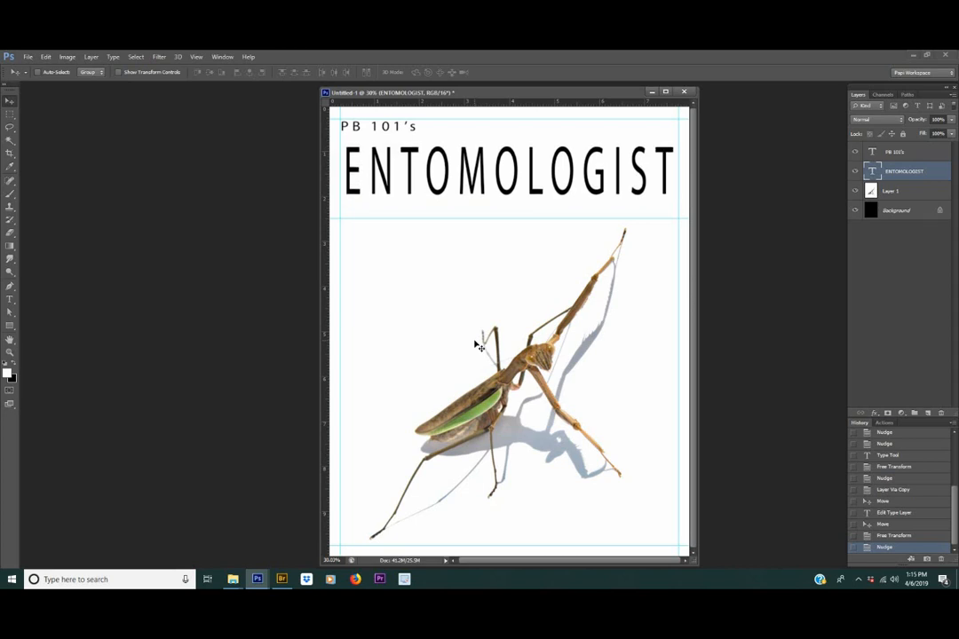
# - Rename the mantis photo layer as Mantis
pyautogui.click(921, 193)
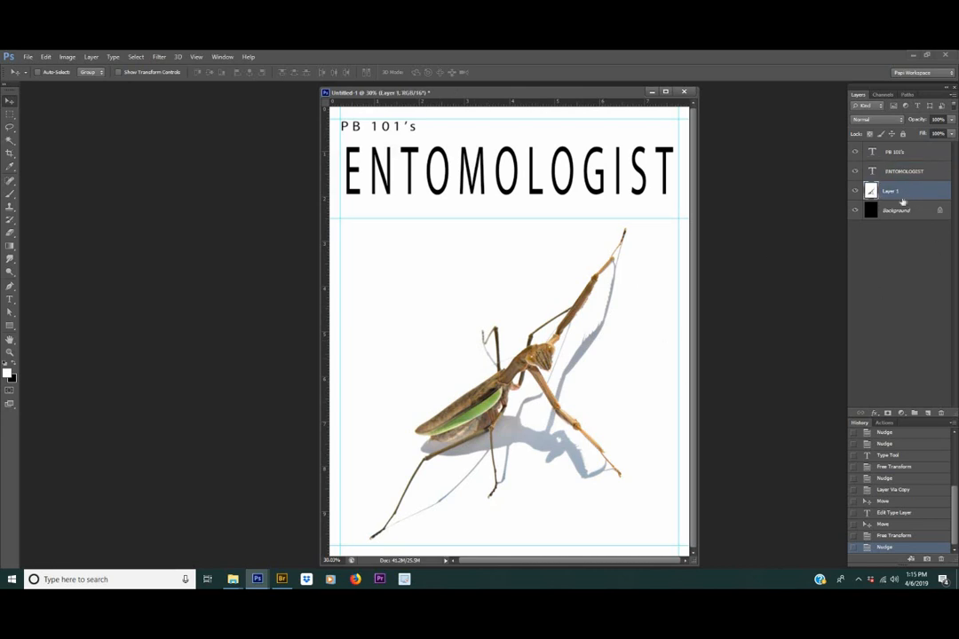
pyautogui.doubleClick(891, 191)
pyautogui.write('Mantis')
pyautogui.press('Return')
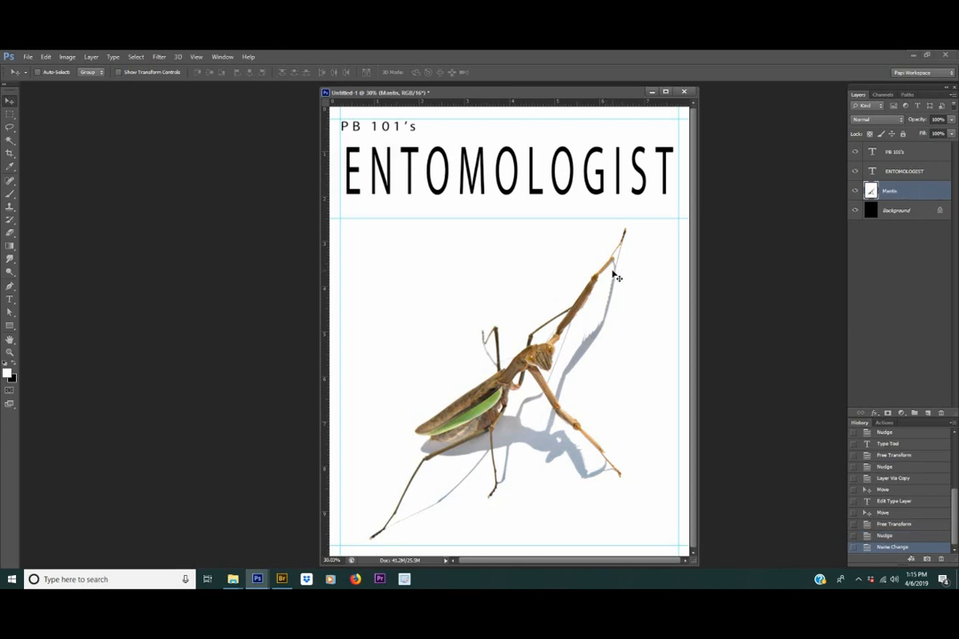
# - Add a new layer above Mantis and select a thin rectangular strip between the side guides, resting on the title guide
pyautogui.press('m')
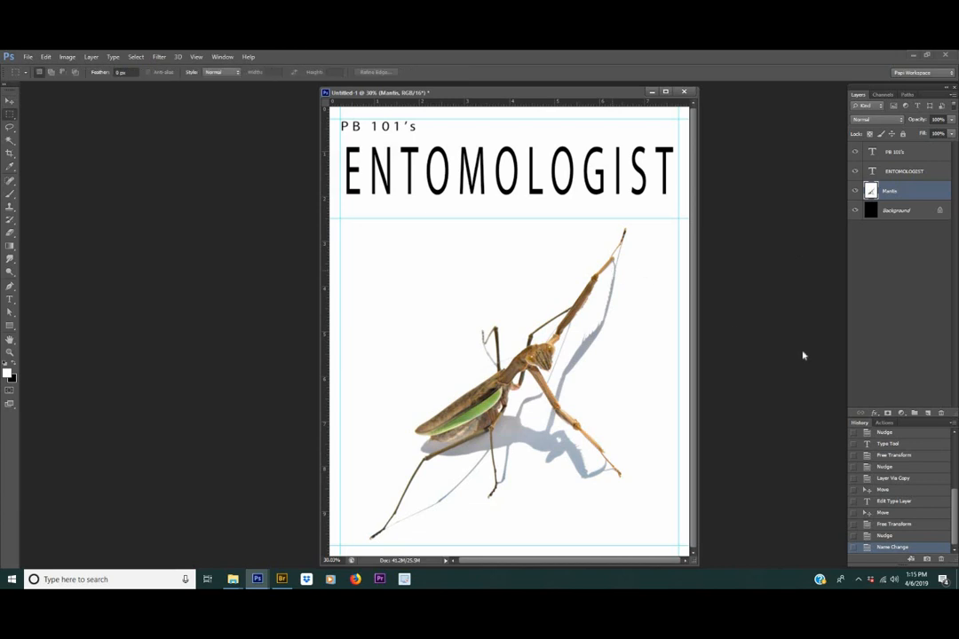
pyautogui.click(928, 415)
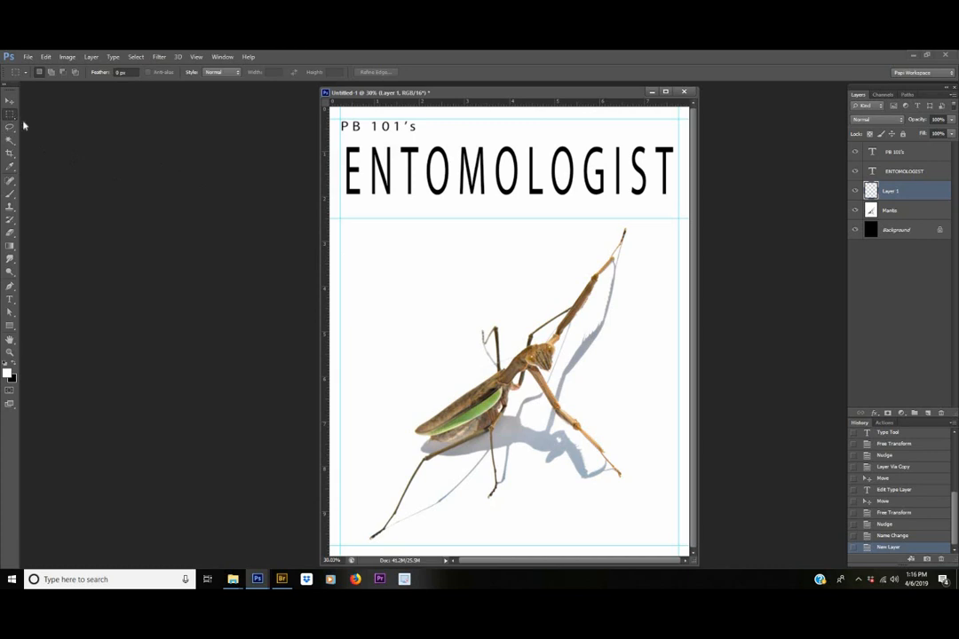
pyautogui.press('o')
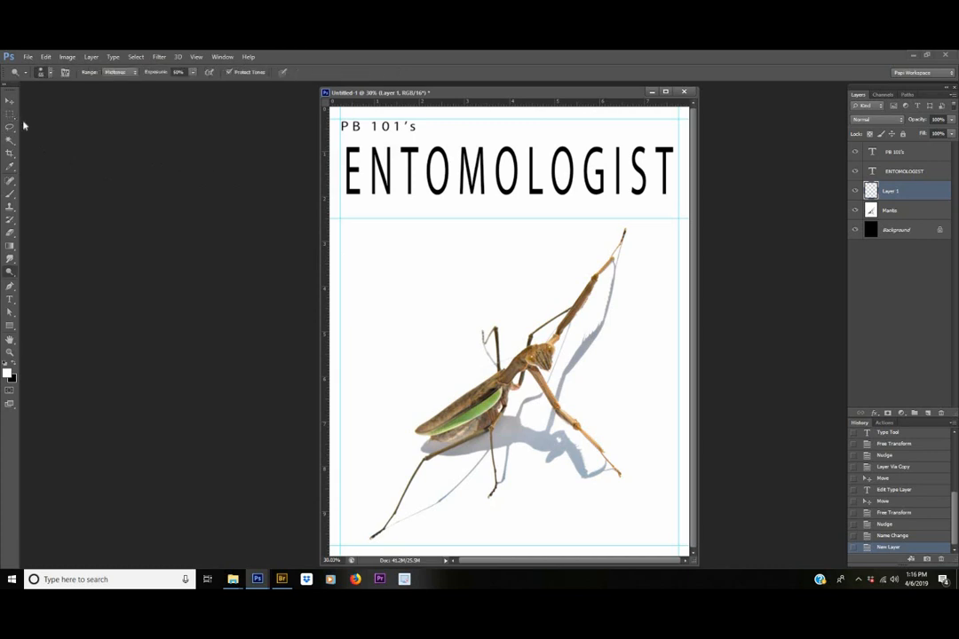
pyautogui.press('m')
pyautogui.hotkey('shift', 'm')
pyautogui.hotkey('shift', 'm')
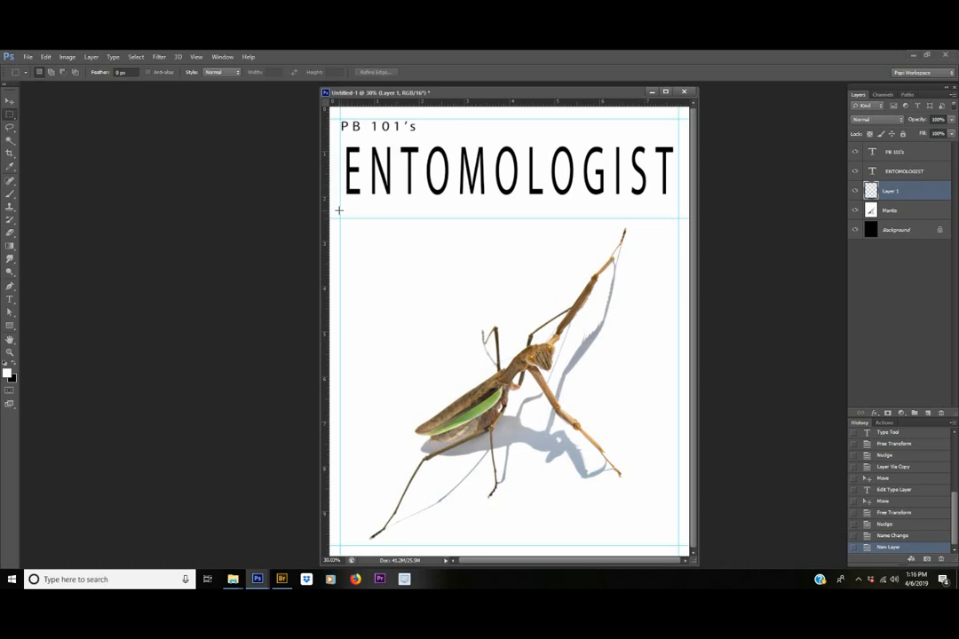
pyautogui.moveTo(340, 210); pyautogui.dragTo(678, 215)
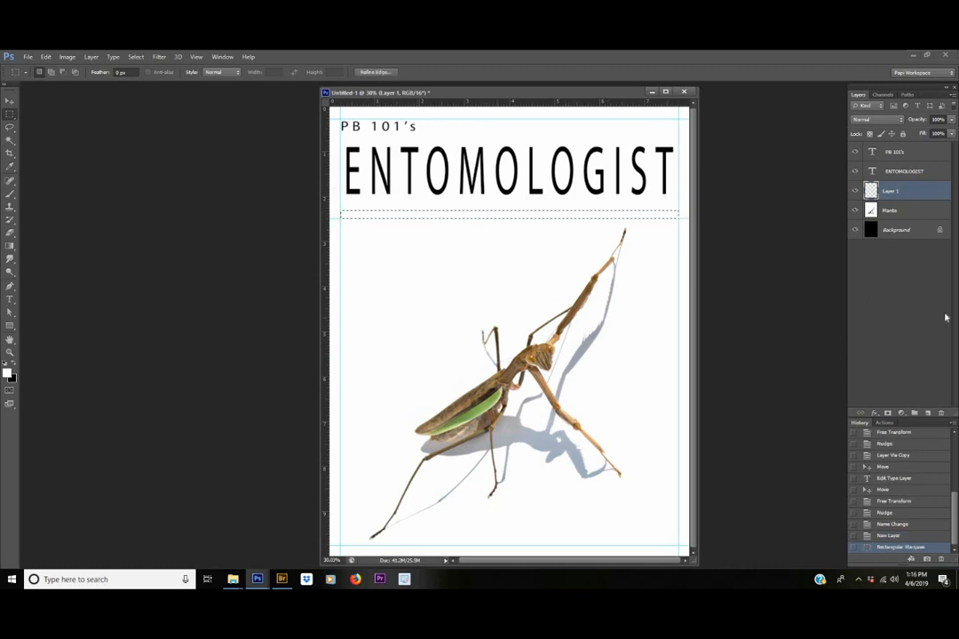
# - Fill the strip with a green foreground color sampled from the mantis's wing and deselect it
pyautogui.click(8, 374)
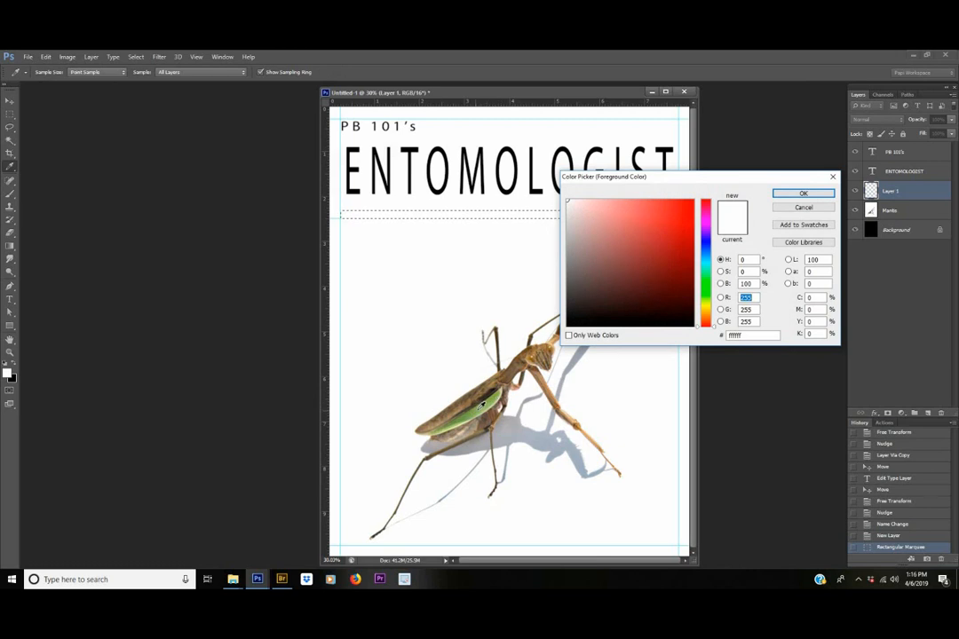
pyautogui.click(482, 404)
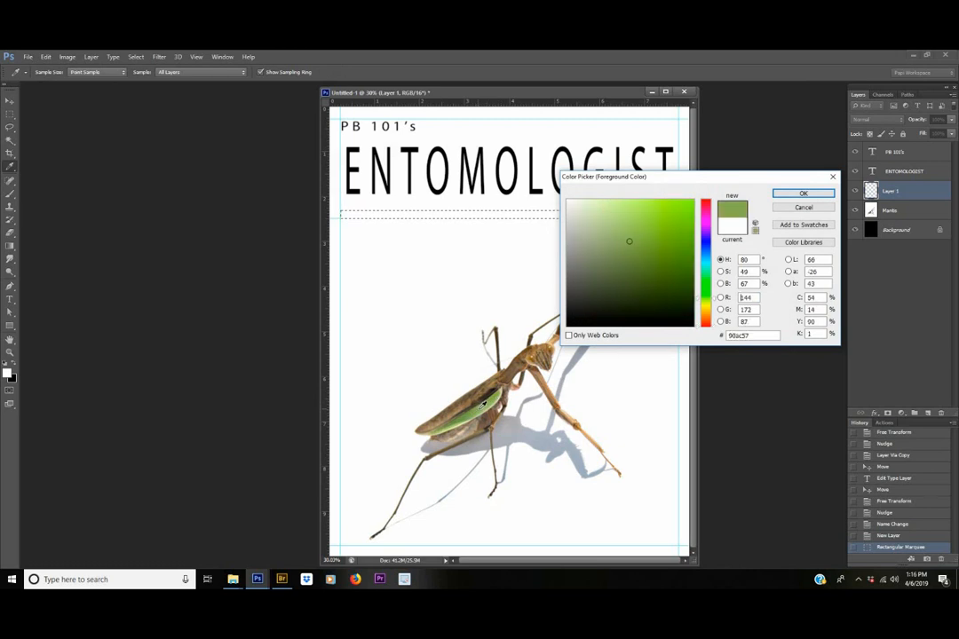
pyautogui.click(801, 196)
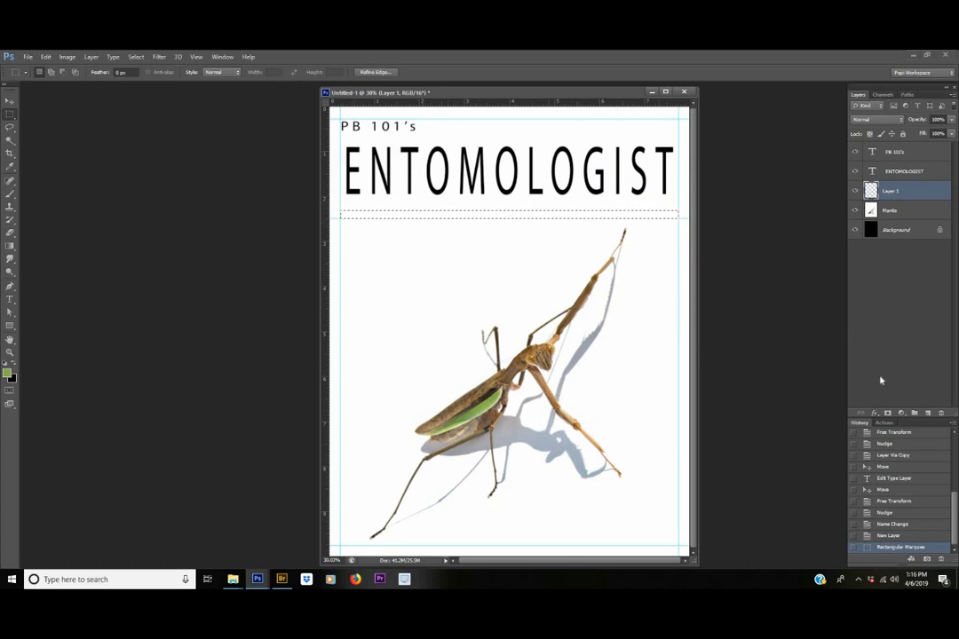
pyautogui.hotkey('alt', 'BackSpace')
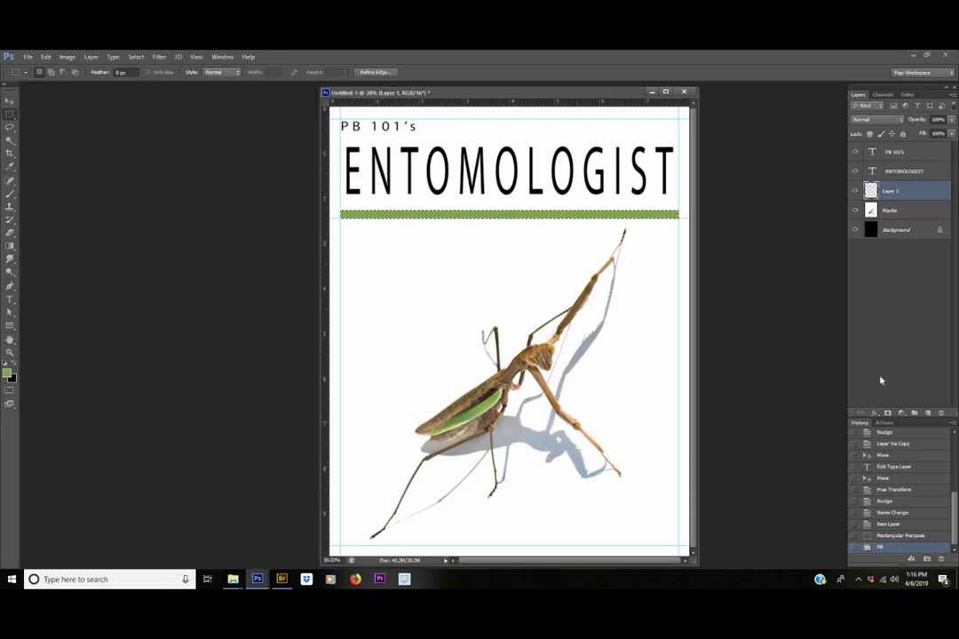
pyautogui.hotkey('ctrl', 'd')
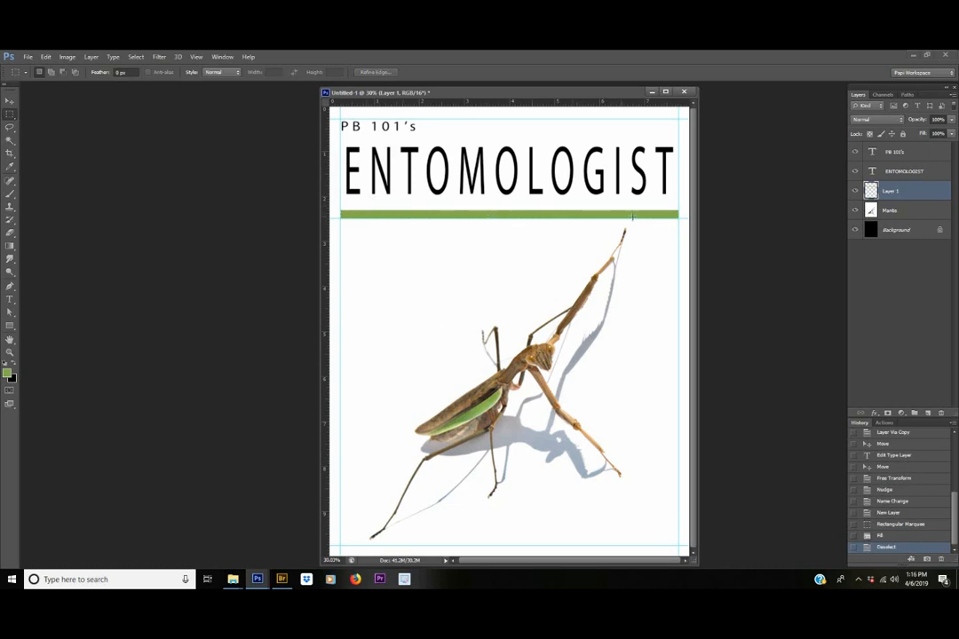
pyautogui.press('v')
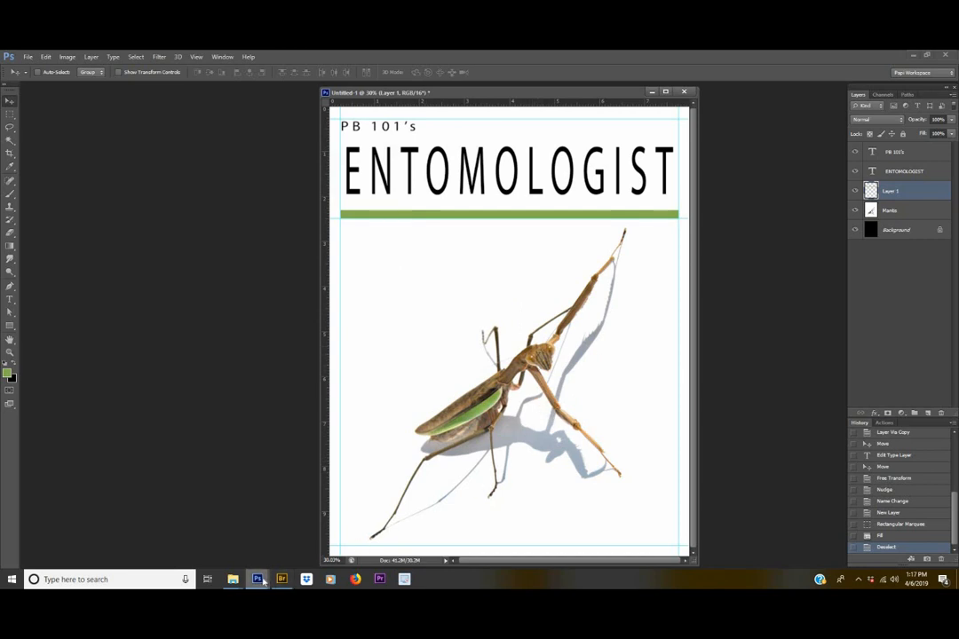
# - Bring up the prepared document RAW MAG COVER Entomologist.psd and fit its whole cover in view
pyautogui.moveTo(256, 579)
pyautogui.click(342, 547)
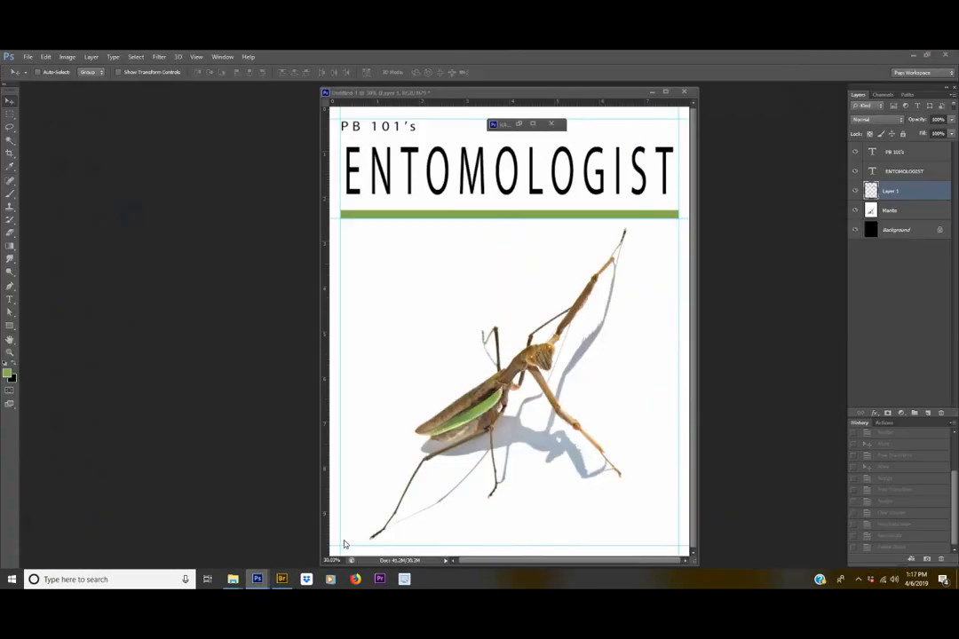
pyautogui.moveTo(604, 119); pyautogui.dragTo(440, 100)
pyautogui.hotkey('ctrl', '0')
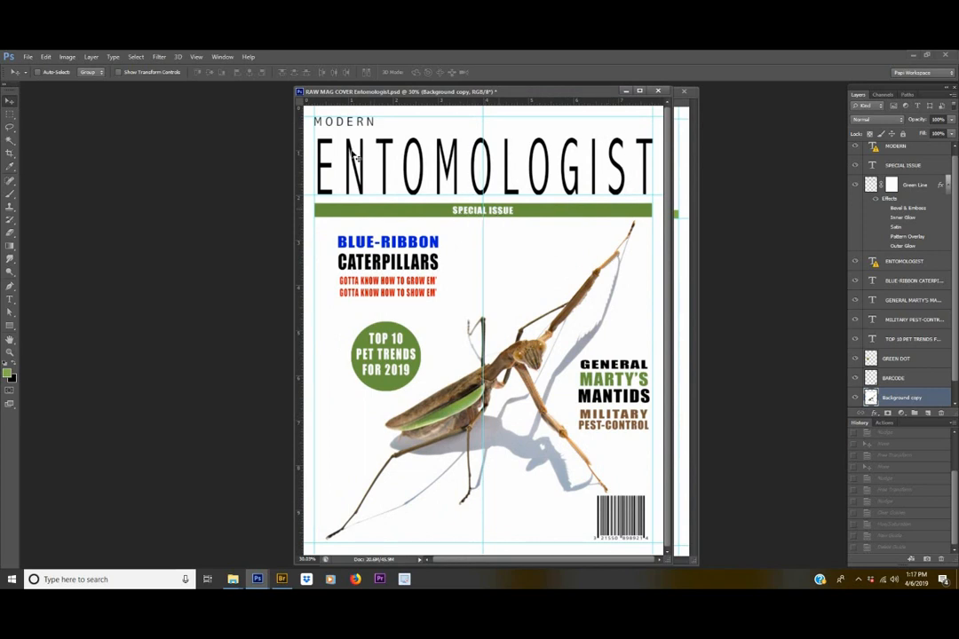
# - Replace the MODERN text above the title with PB 101's, accepting the substitution of the missing font
pyautogui.click(895, 148)
pyautogui.press('t')
pyautogui.click(320, 125)
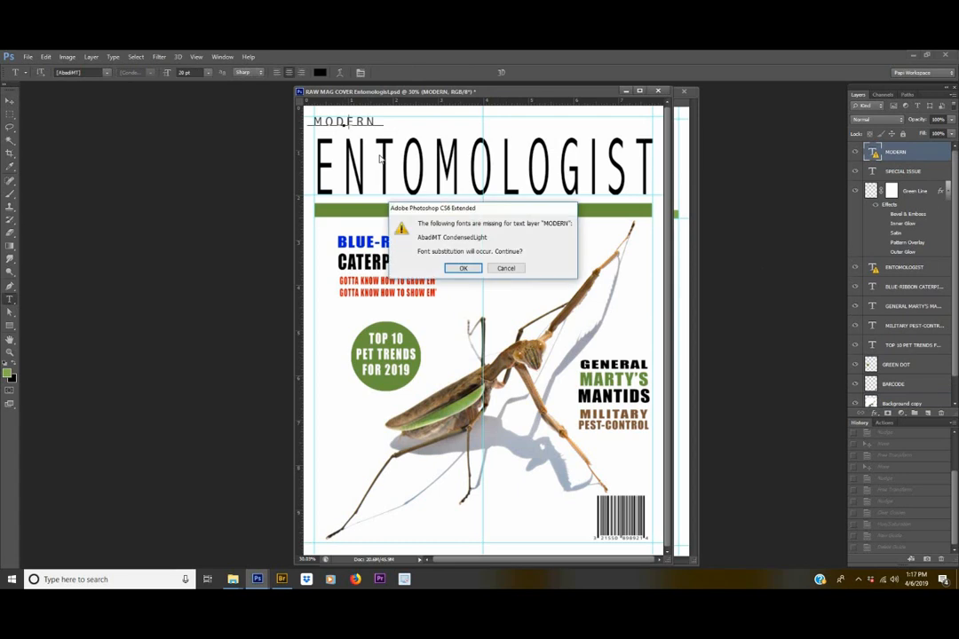
pyautogui.click(462, 266)
pyautogui.hotkey('ctrl', 'a')
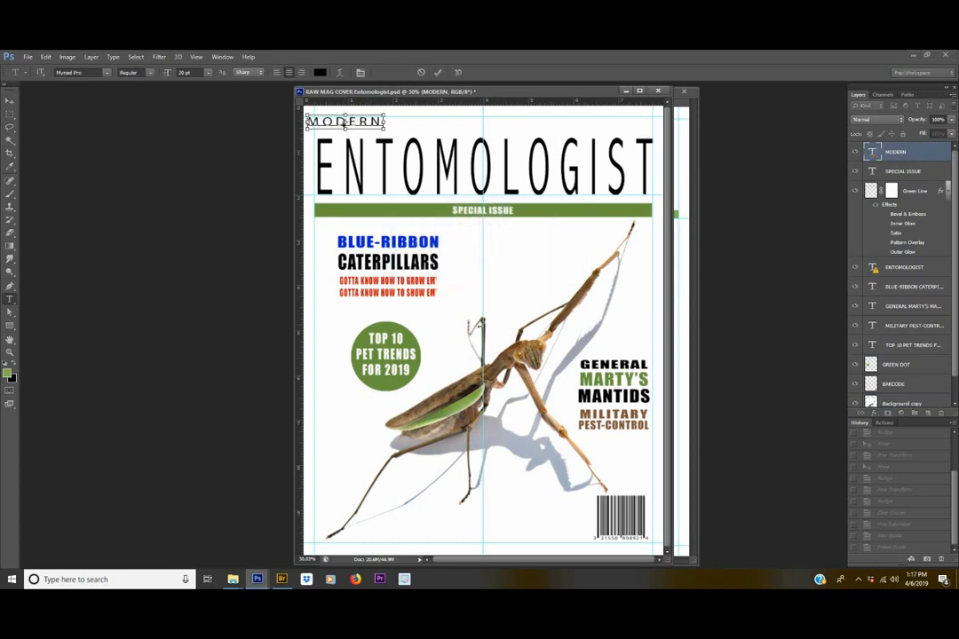
pyautogui.write('P.B 101')
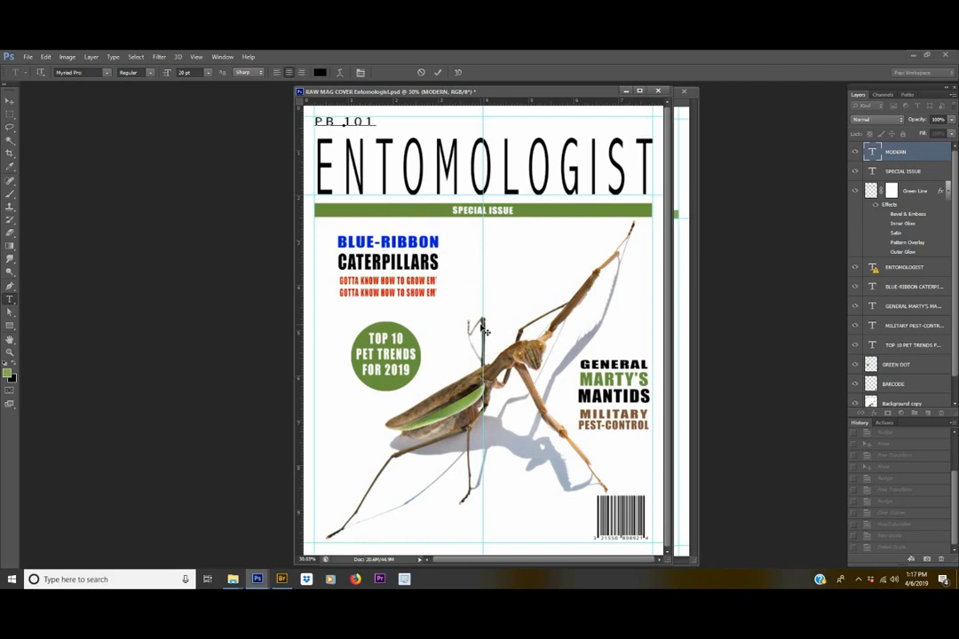
pyautogui.write("'s")
pyautogui.hotkey('ctrl', 'Return')
# - Nudge the PB 101's text right in large increments to line up with the left margin guide
pyautogui.press('v')
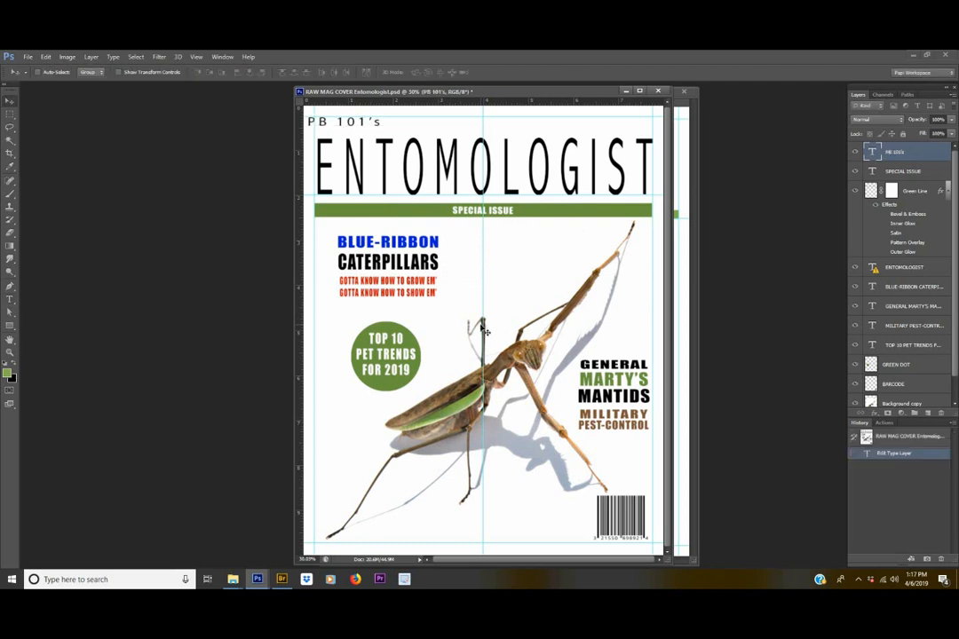
pyautogui.hotkey('shift', 'Right')
pyautogui.hotkey('shift', 'Right')
pyautogui.hotkey('shift', 'Right')
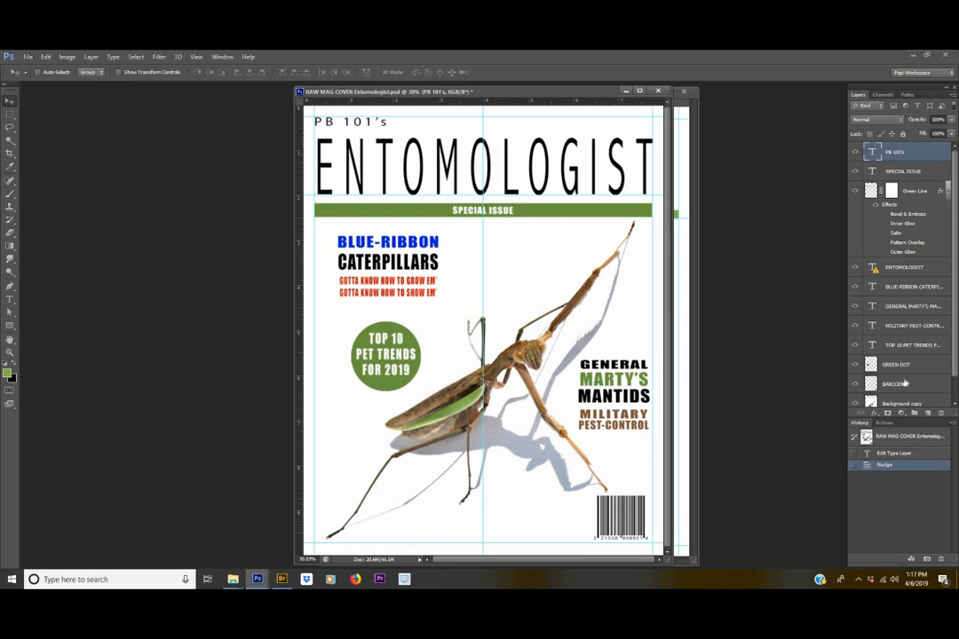
# - Reposition the barcode within the lower-right corner of the margin guides, using Free Transform to shift it slightly right
pyautogui.keyDown('ctrl'); pyautogui.click(624, 513); pyautogui.keyUp('ctrl')
pyautogui.moveTo(616, 520); pyautogui.dragTo(503, 504)
pyautogui.moveTo(365, 500); pyautogui.dragTo(619, 515)
pyautogui.hotkey('ctrl', 't')
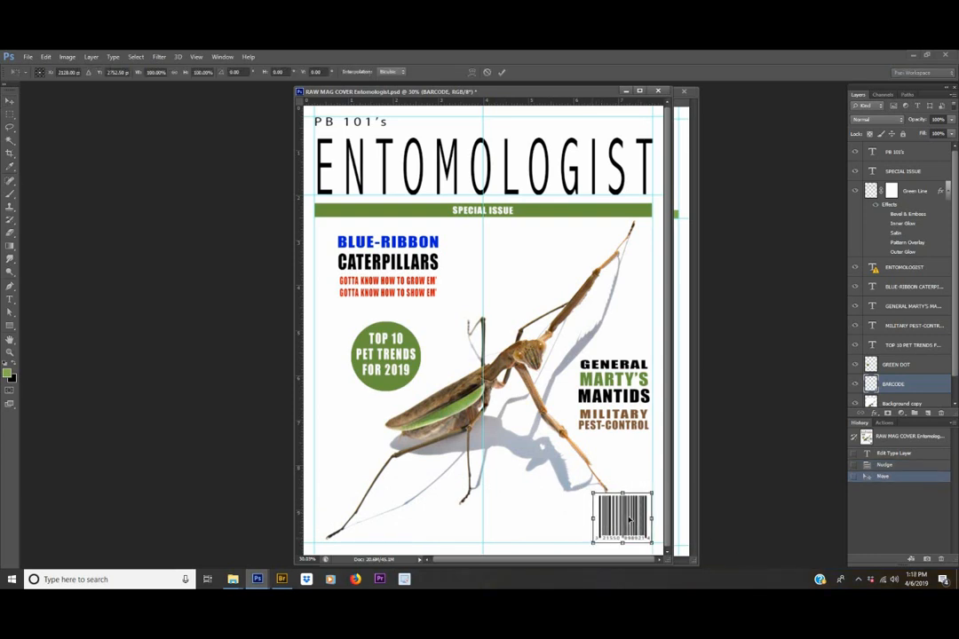
pyautogui.moveTo(637, 504)
pyautogui.mouseDown()
pyautogui.moveTo(629, 503)
pyautogui.moveTo(637, 508)
pyautogui.mouseUp()
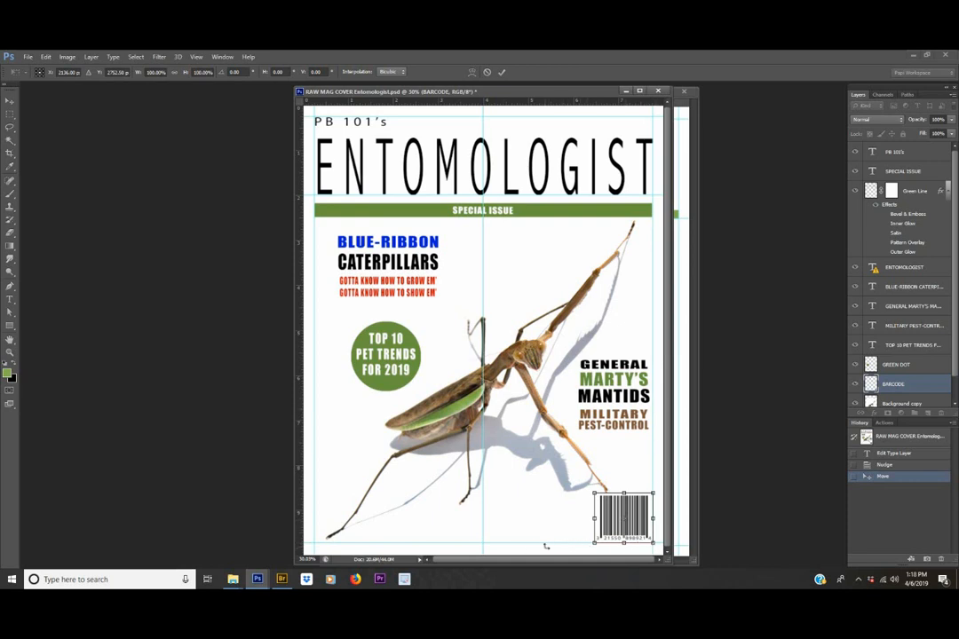
pyautogui.press('Return')
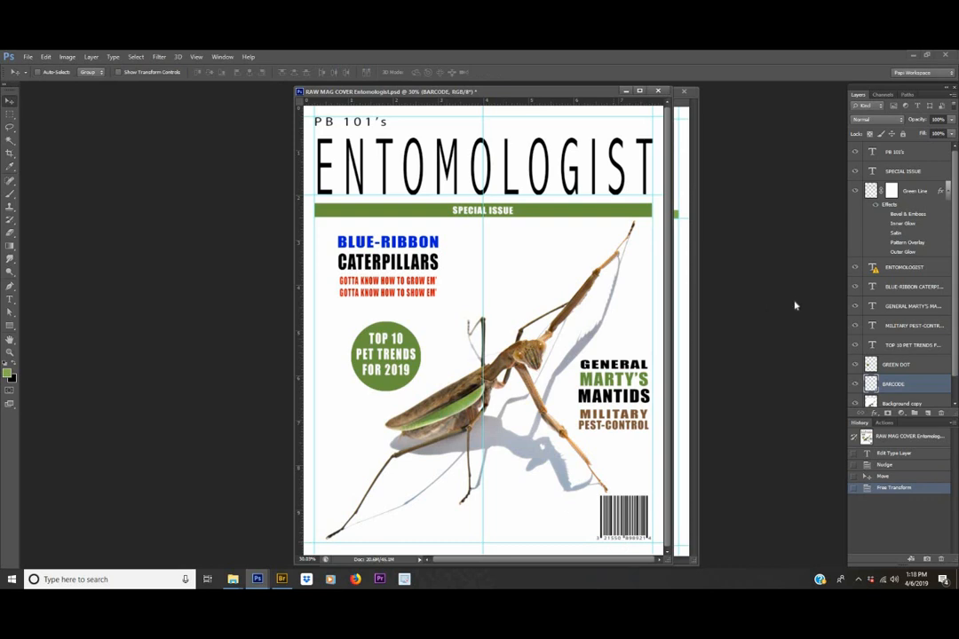
# - Flatten the cover image and clear all guides
pyautogui.click(953, 97)
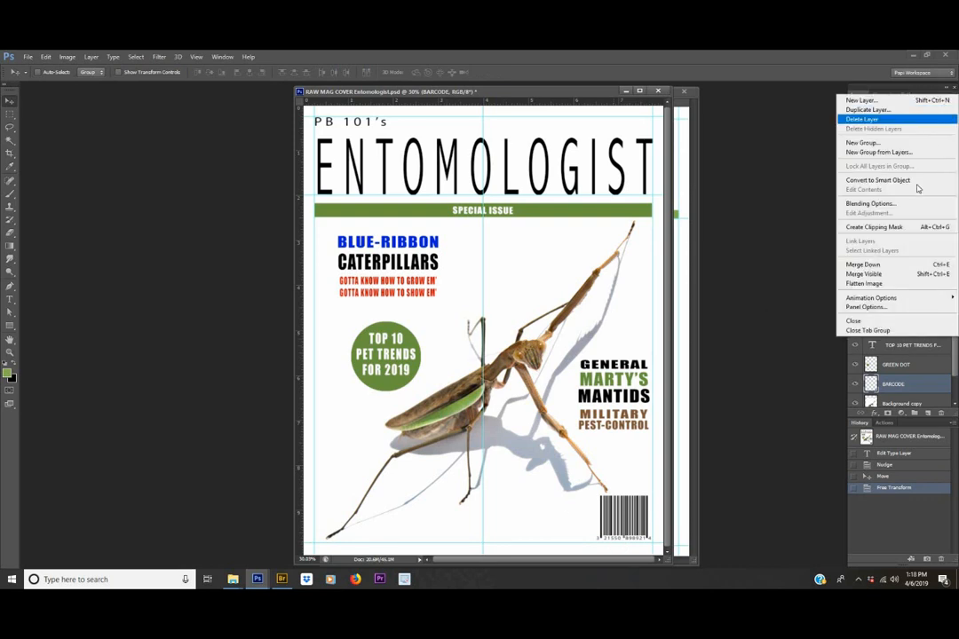
pyautogui.click(899, 285)
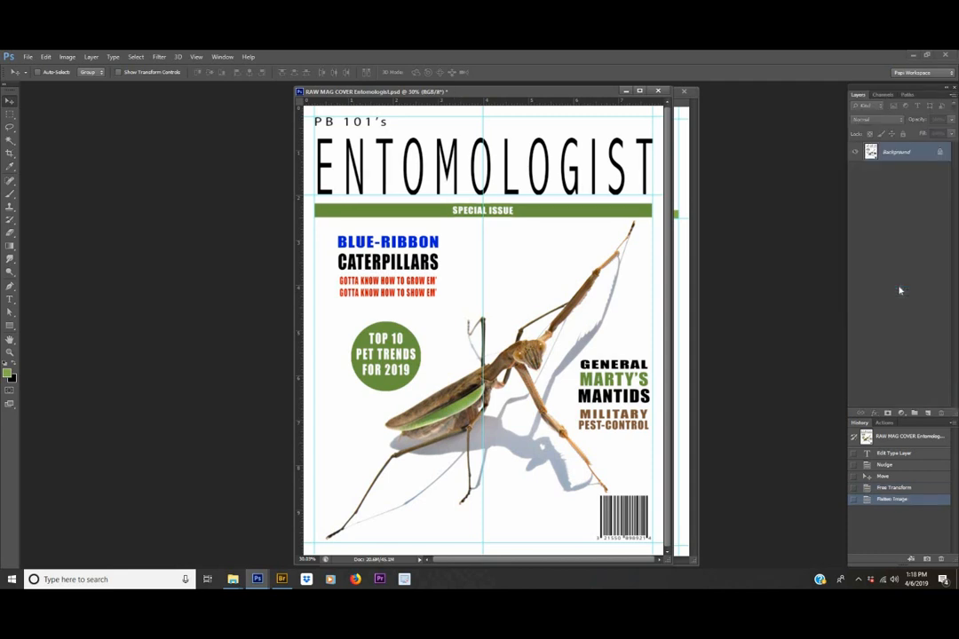
pyautogui.click(196, 57)
pyautogui.click(199, 229)
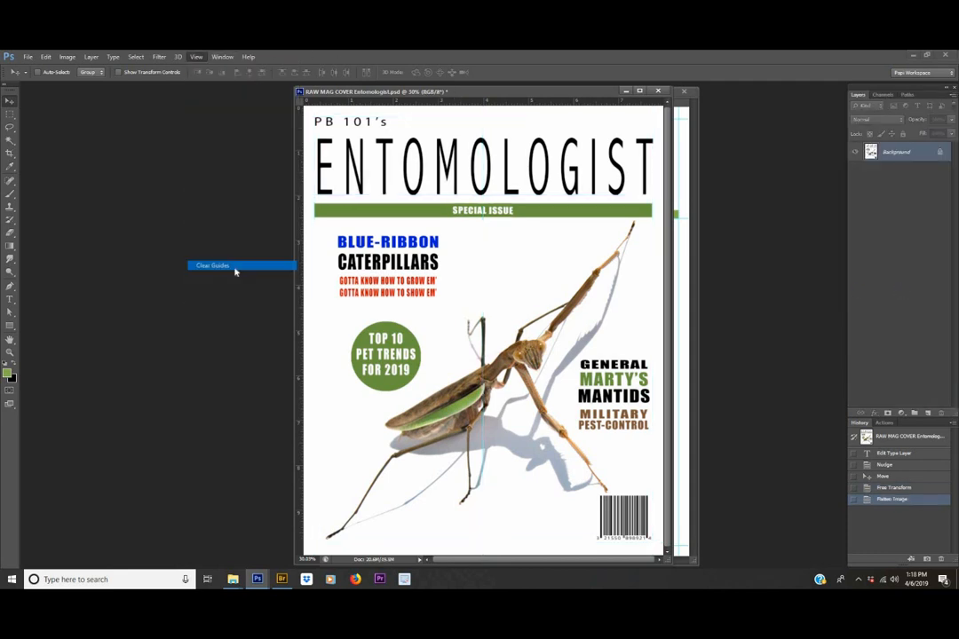
# - Minimize the Untitled-1 document so that only the finished cover is shown
pyautogui.click(685, 172)
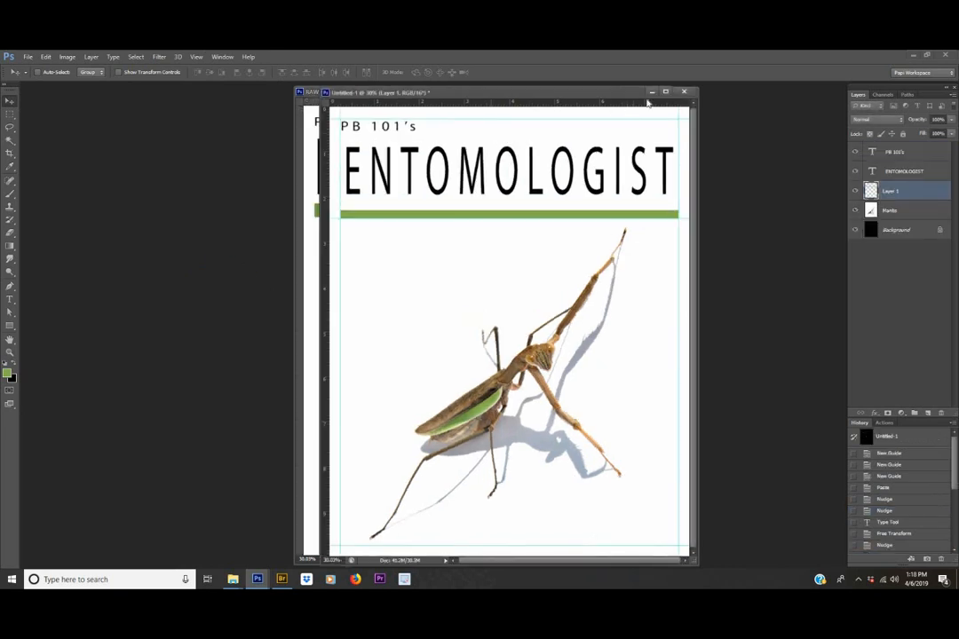
pyautogui.click(654, 91)
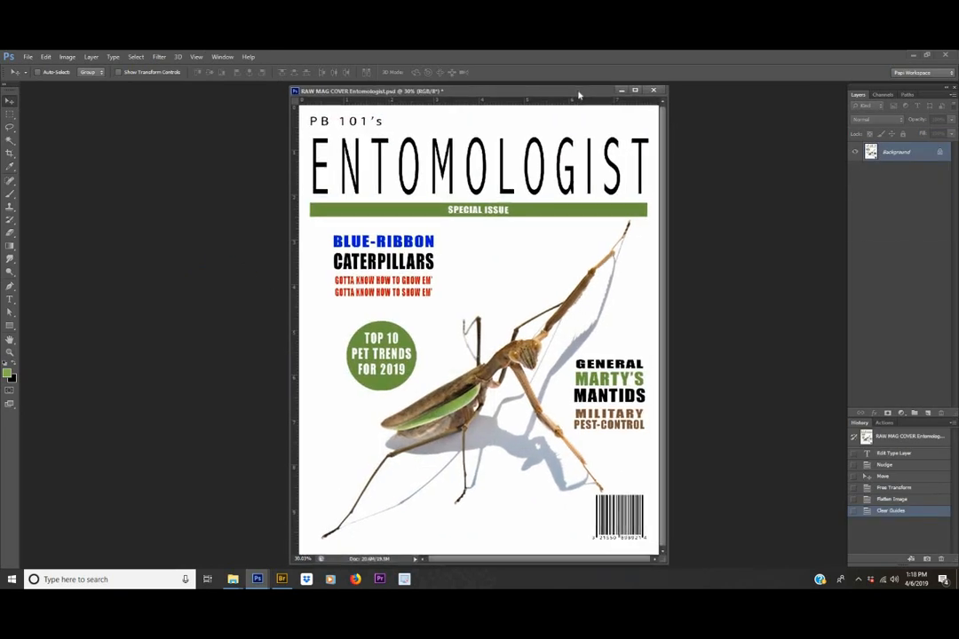